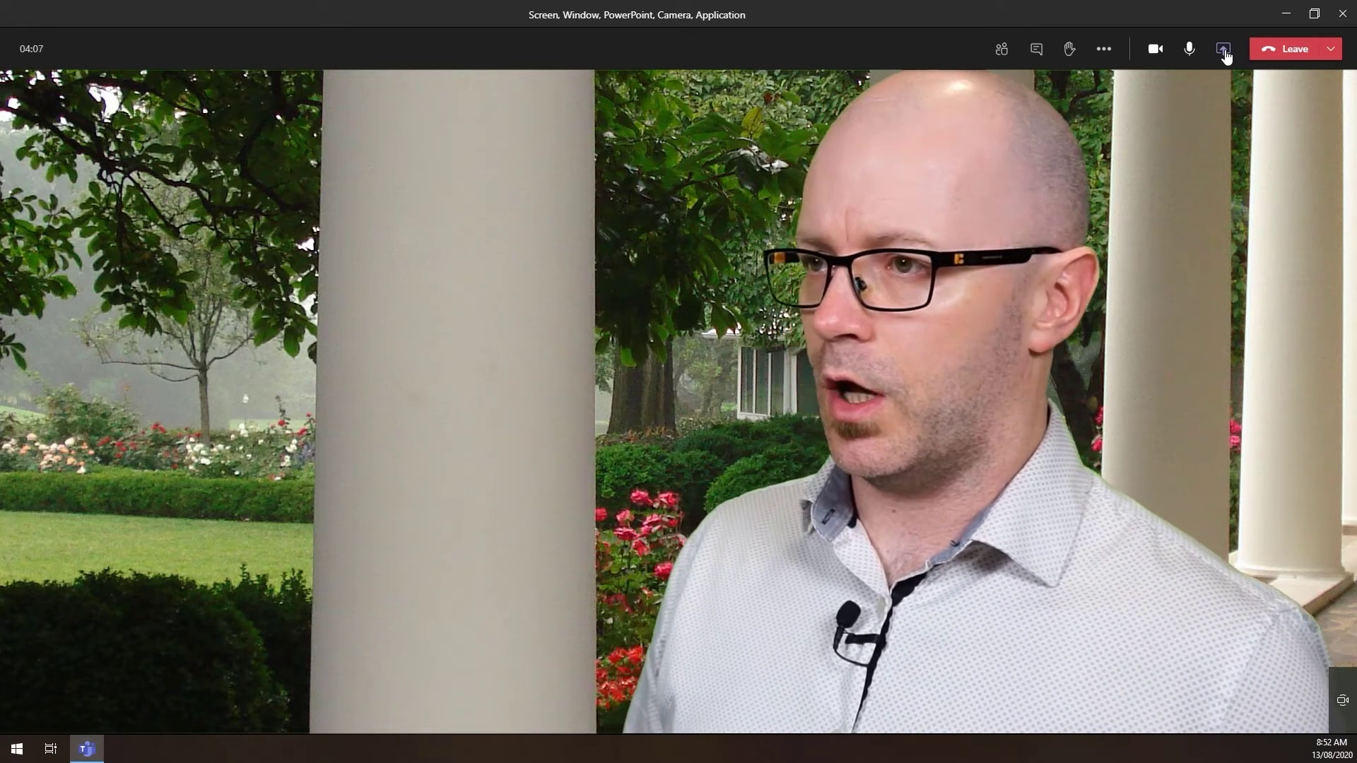
Open the meeting's content sharing options and examine the available desktop, window, PowerPoint and whiteboard sources
click(1223, 50)
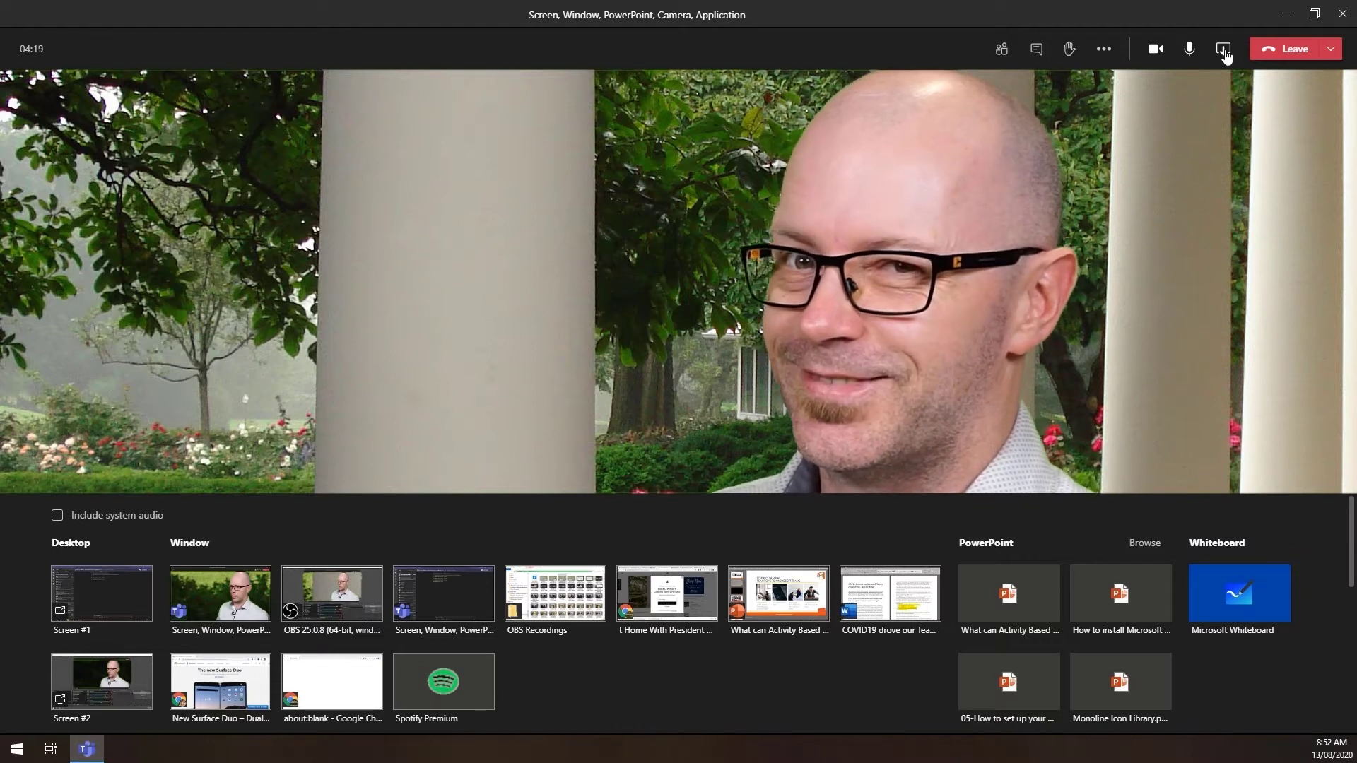
click(1224, 50)
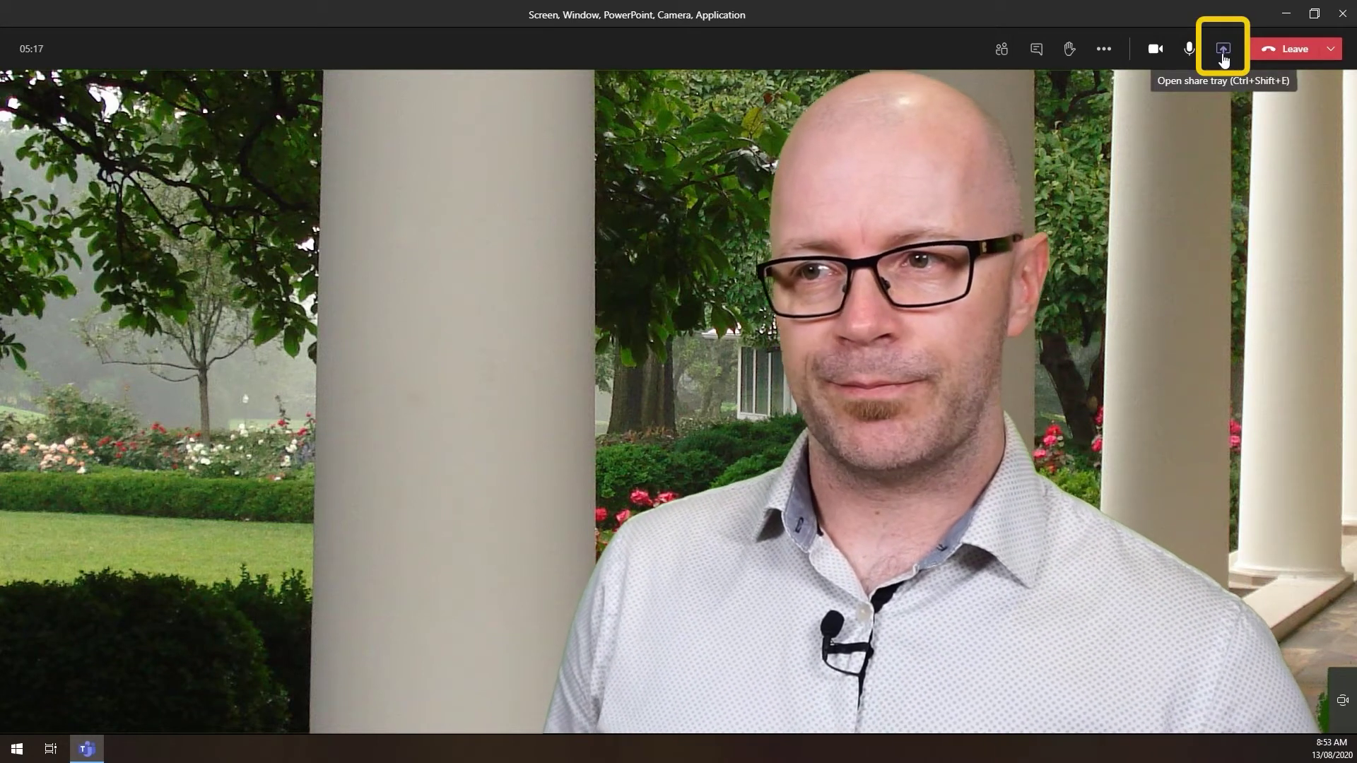
click(1224, 56)
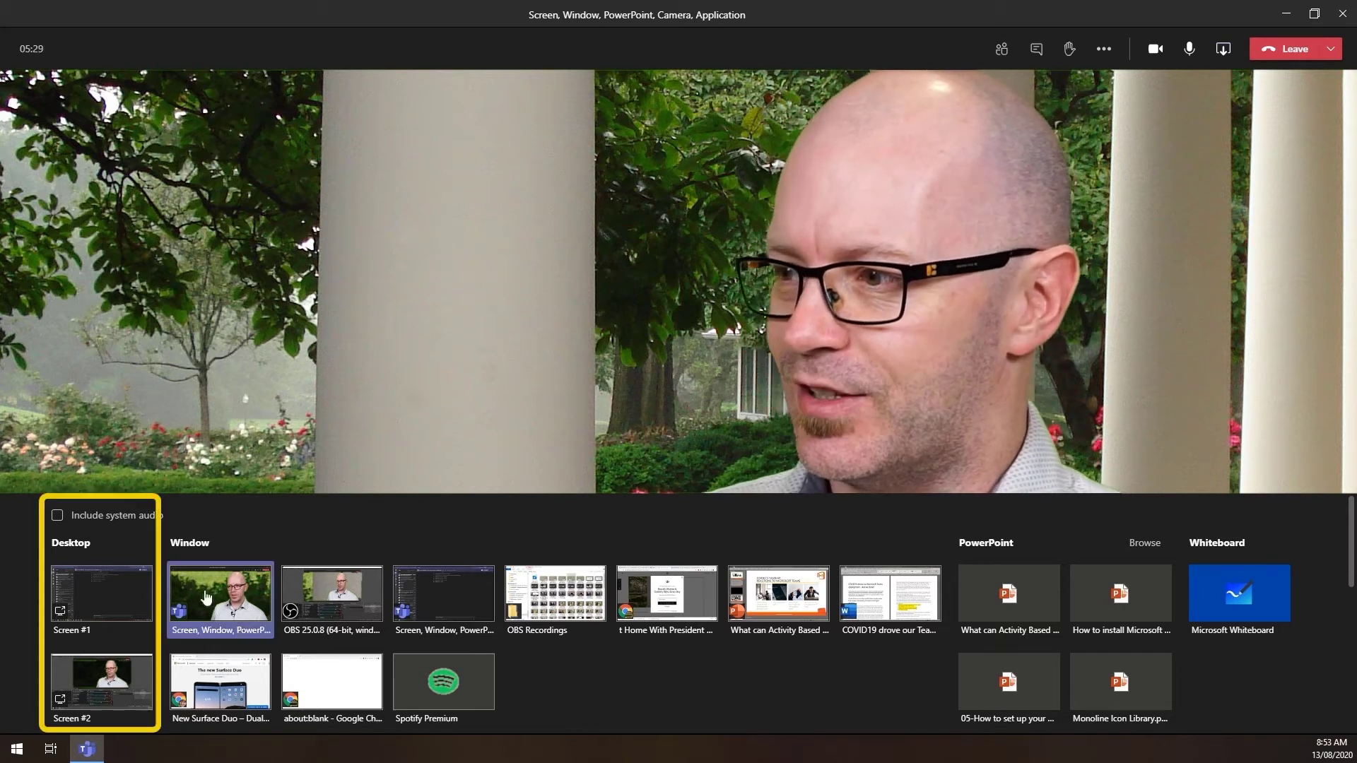
scroll(99, 565, down, 1)
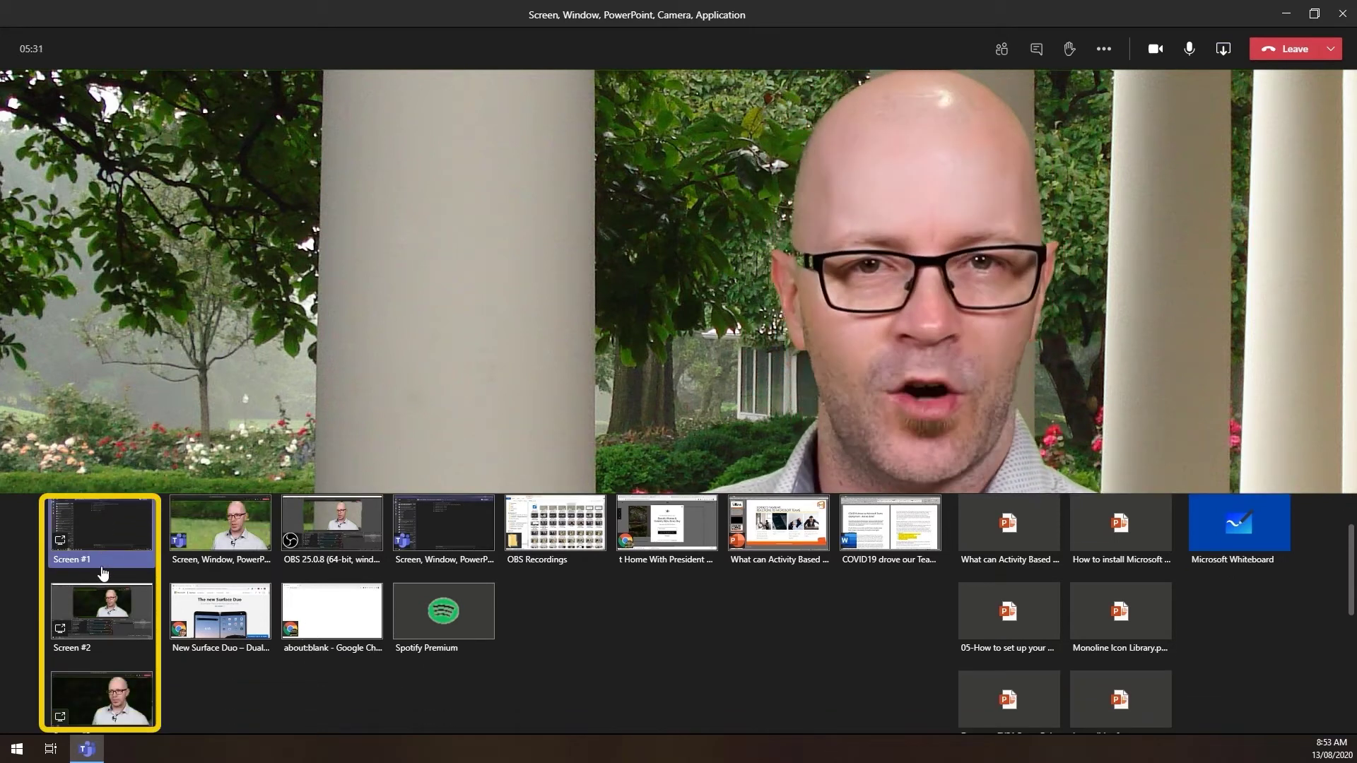
scroll(103, 572, down, 1)
scroll(101, 551, up, 3)
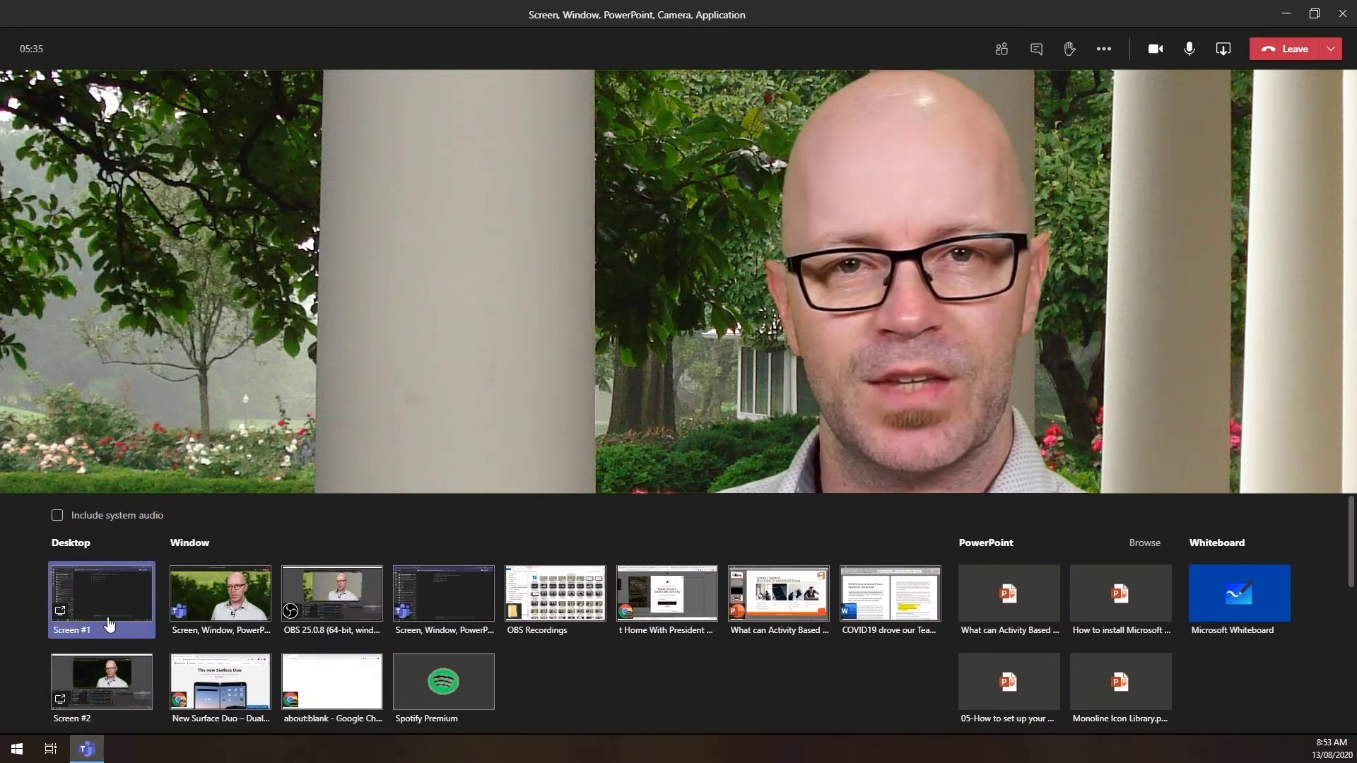
scroll(108, 615, down, 2)
scroll(107, 607, down, 1)
scroll(106, 598, up, 3)
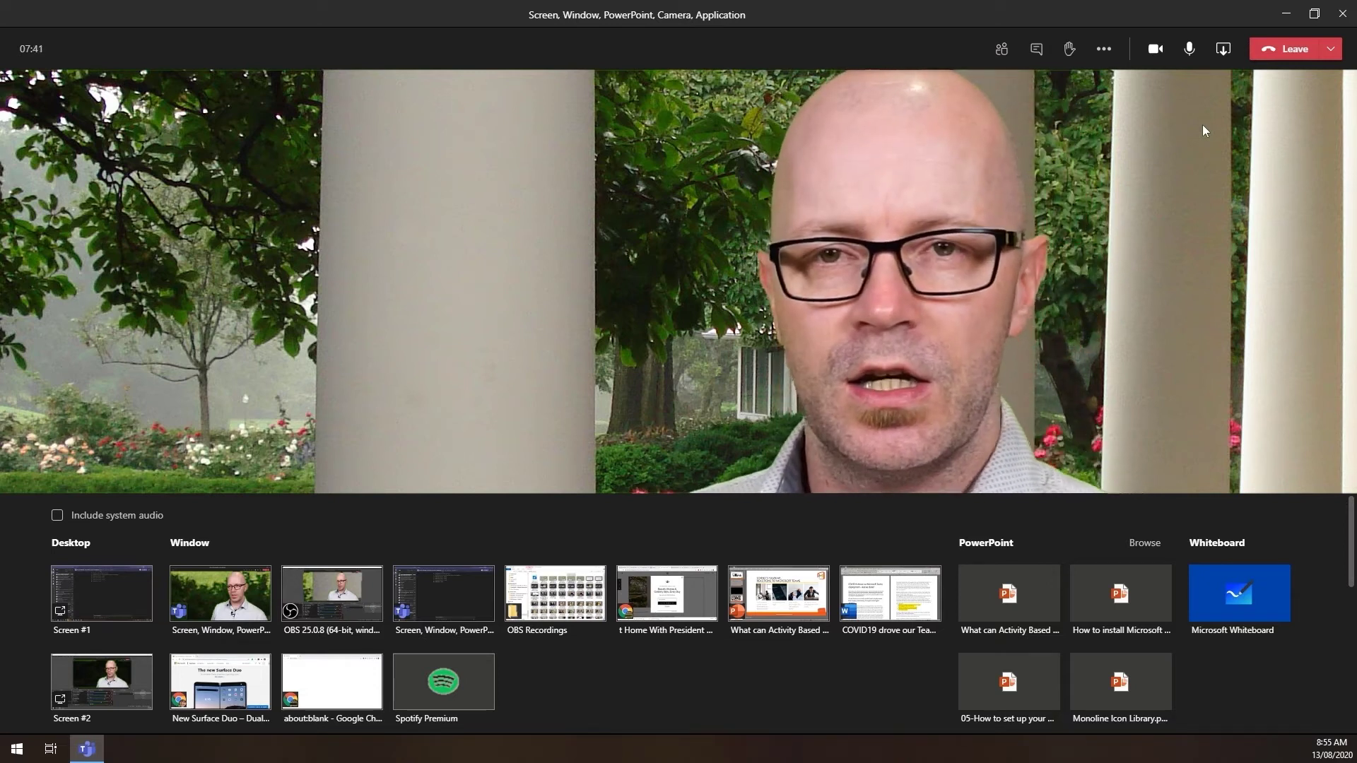
Turn the meeting camera off and back on
click(1156, 61)
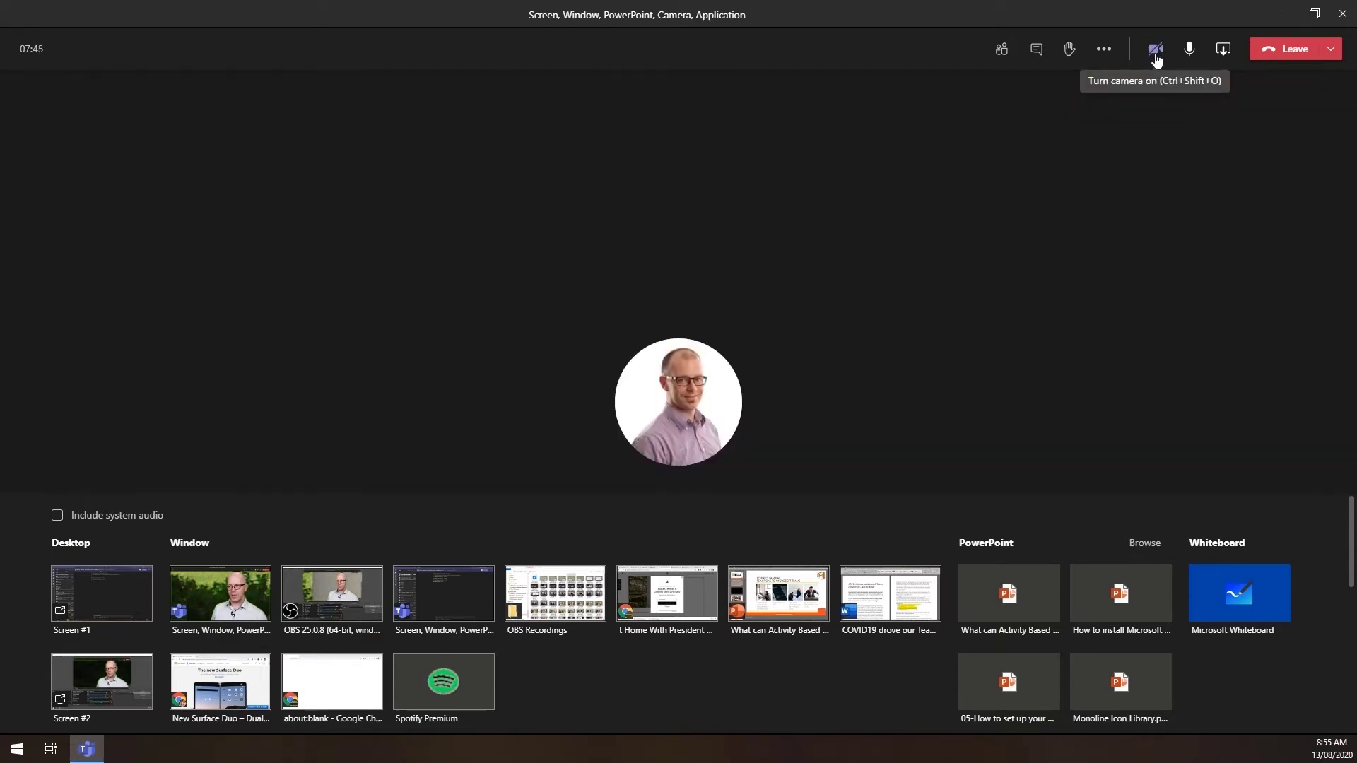
click(1157, 56)
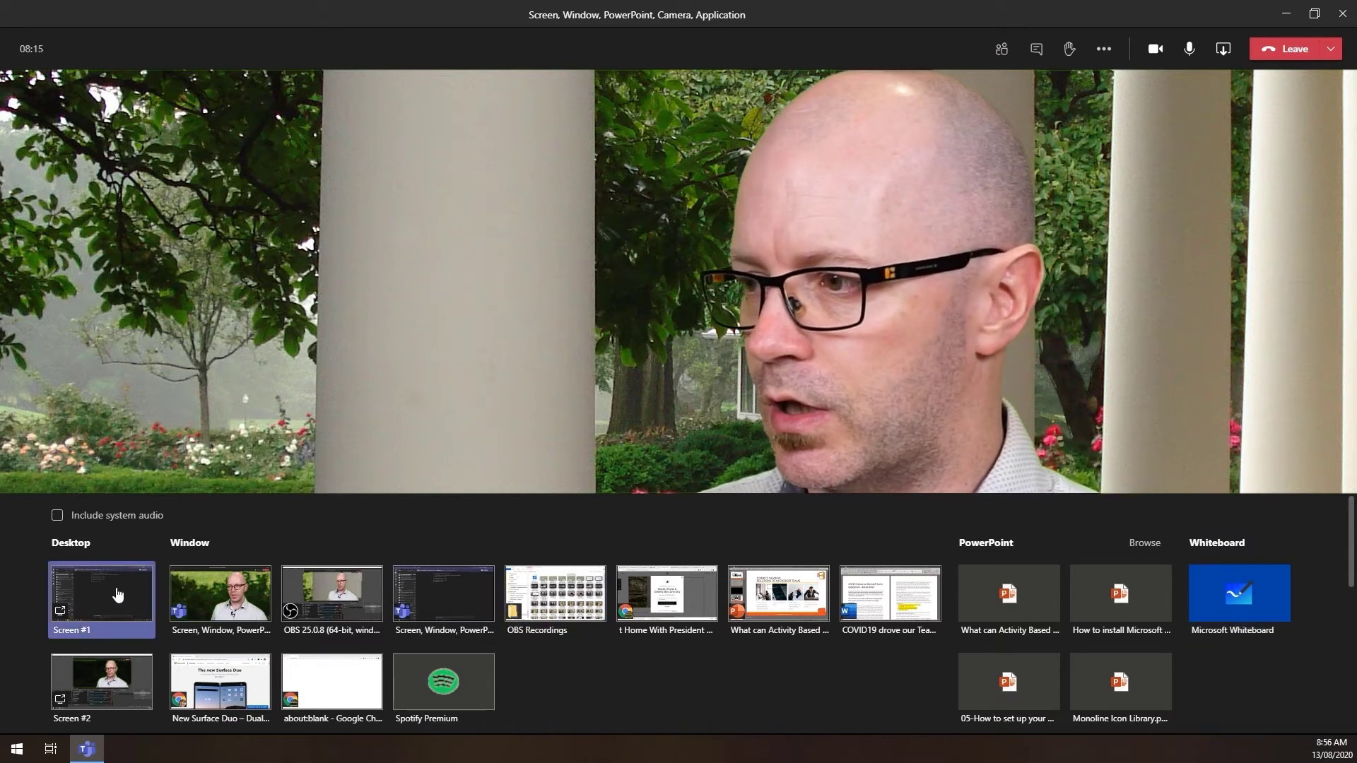
Share the desktop Screen #1 and minimize the Teams chat and OBS Recordings windows on it
scroll(115, 590, down, 1)
scroll(118, 597, up, 1)
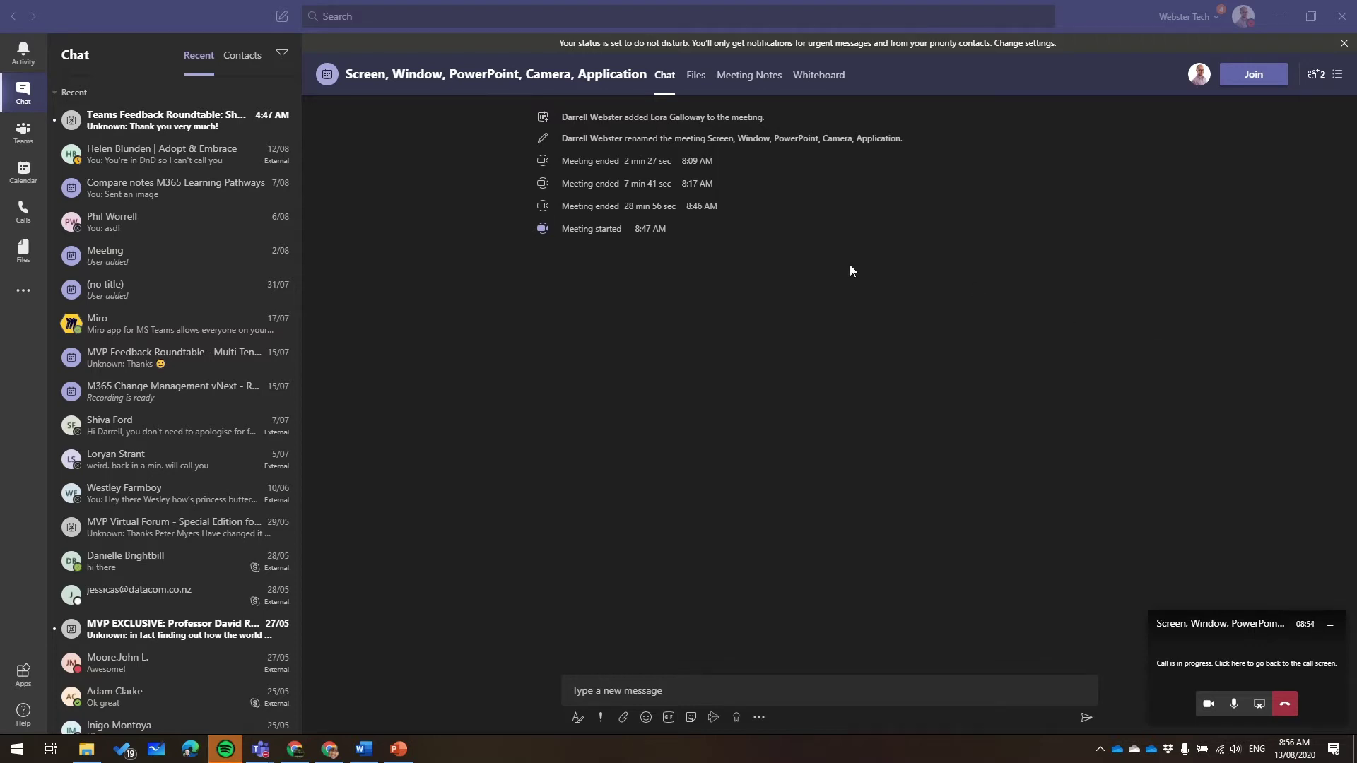
click(1280, 17)
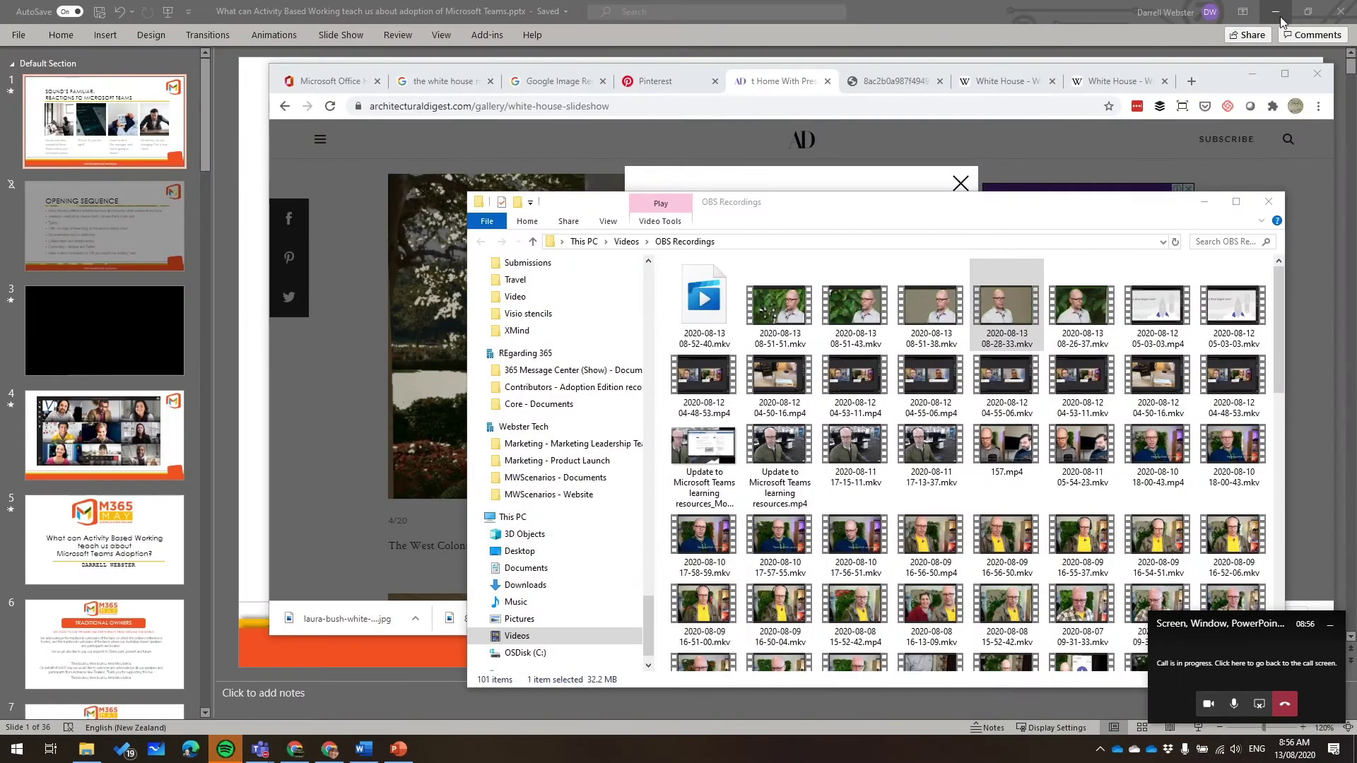
click(1203, 201)
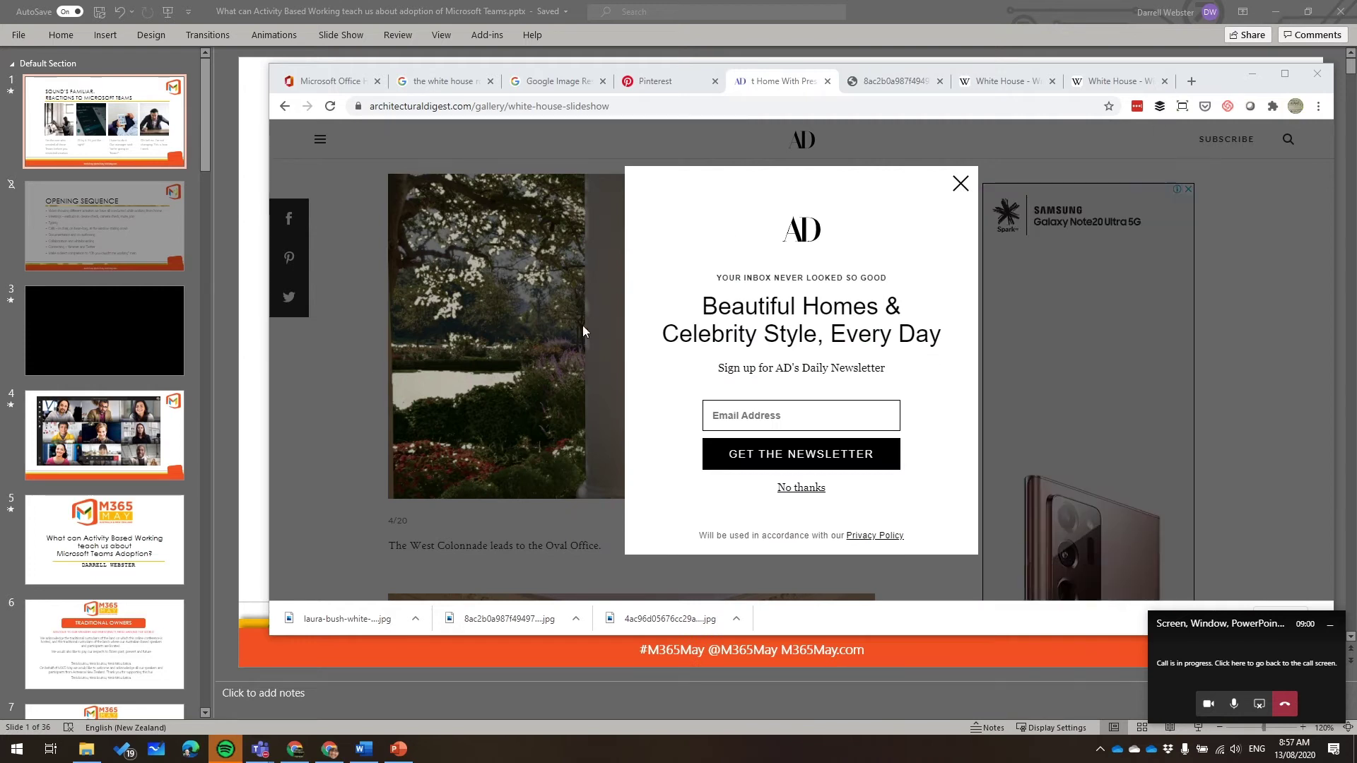
Stop sharing the desktop and share only the open PowerPoint window "What can Activity Based Working teach us about adoption of Microsoft Teams"
click(1260, 705)
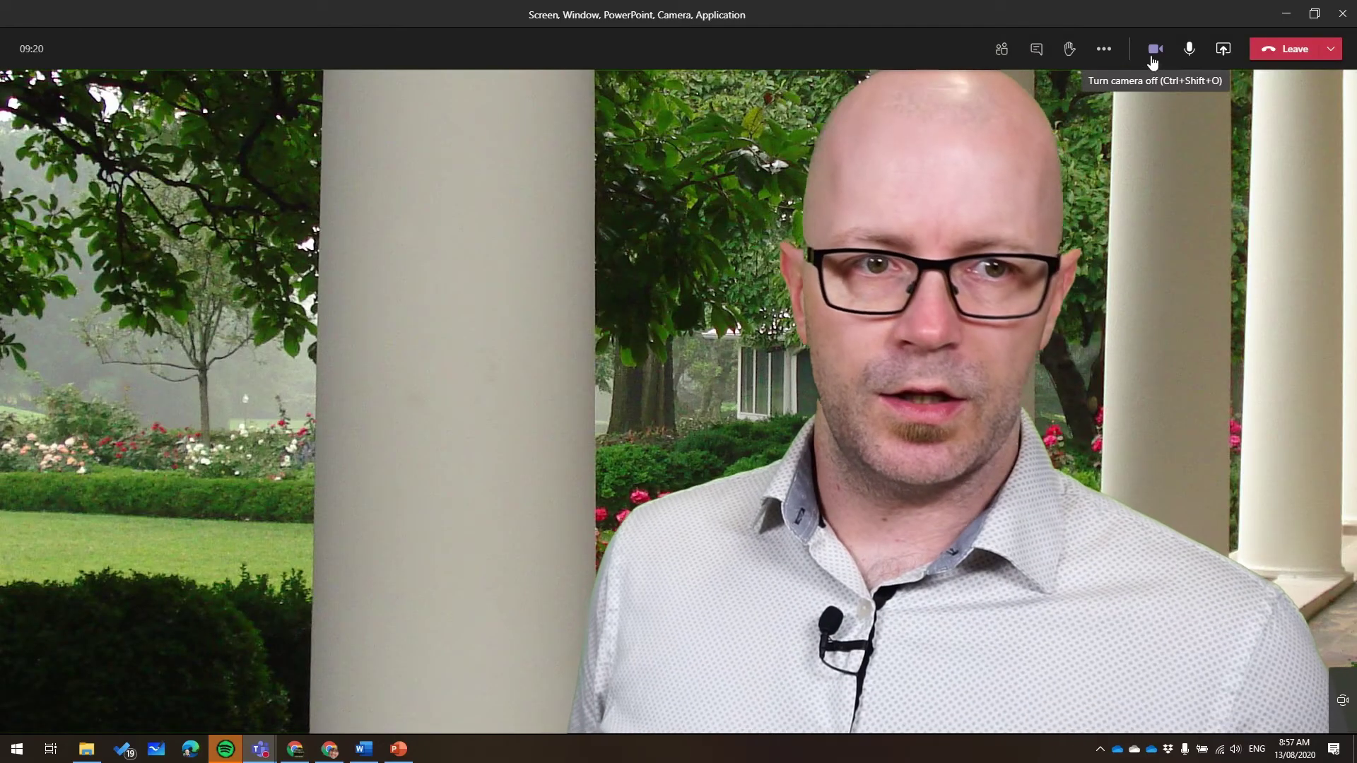
click(1223, 50)
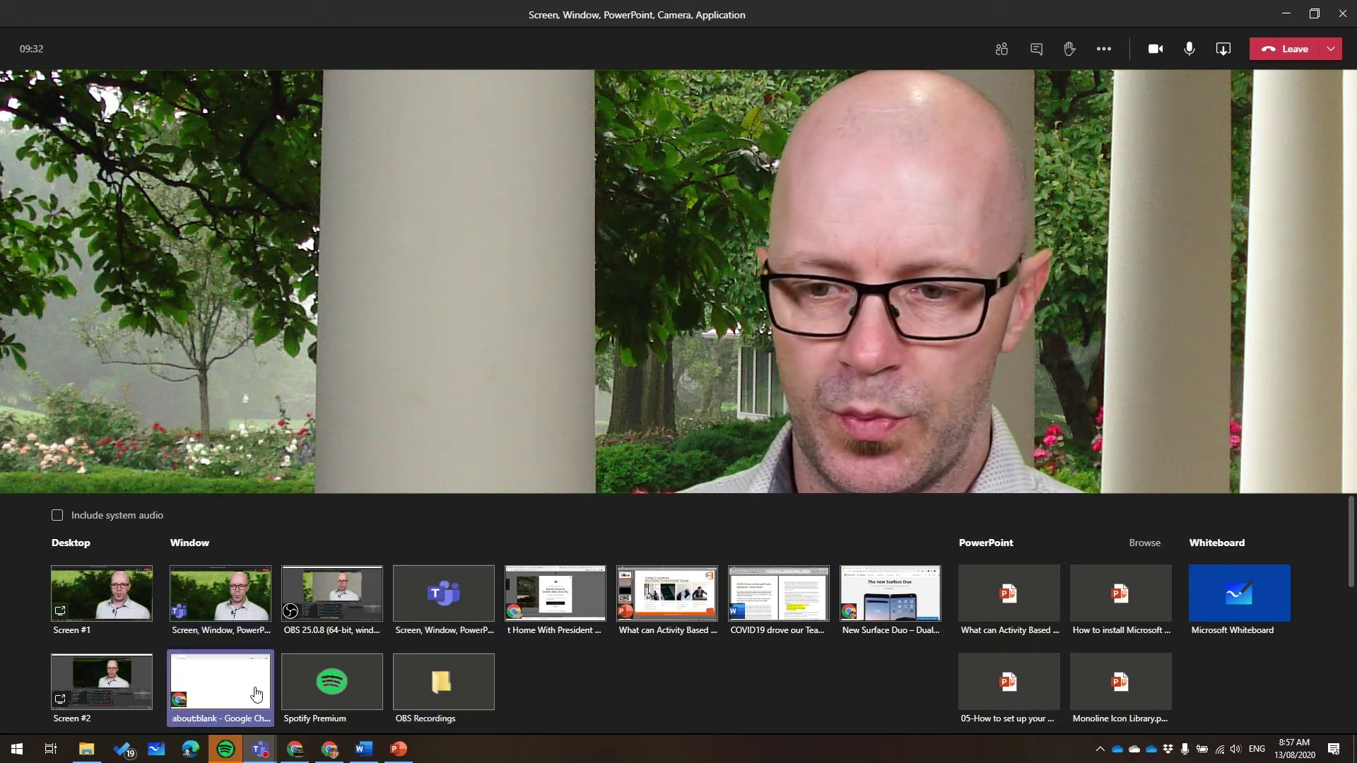
scroll(318, 651, down, 2)
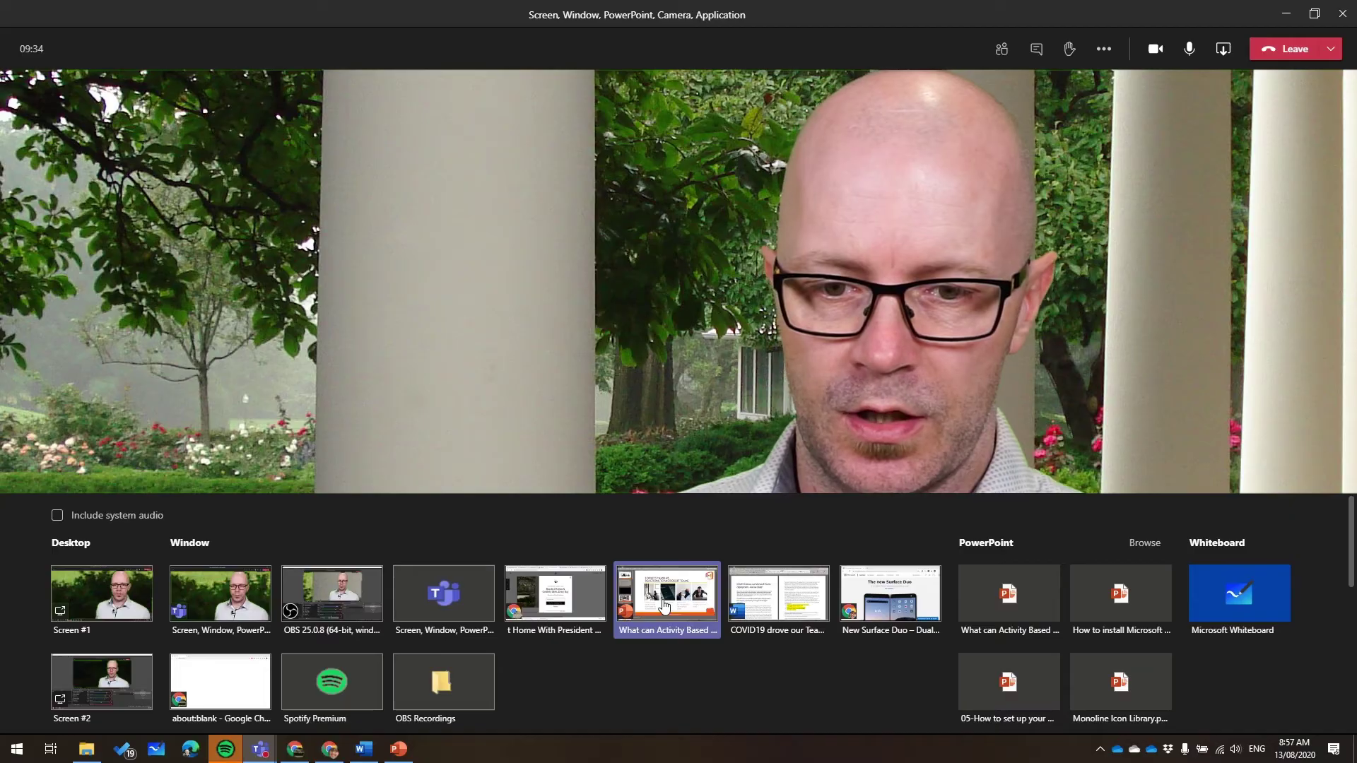
click(665, 606)
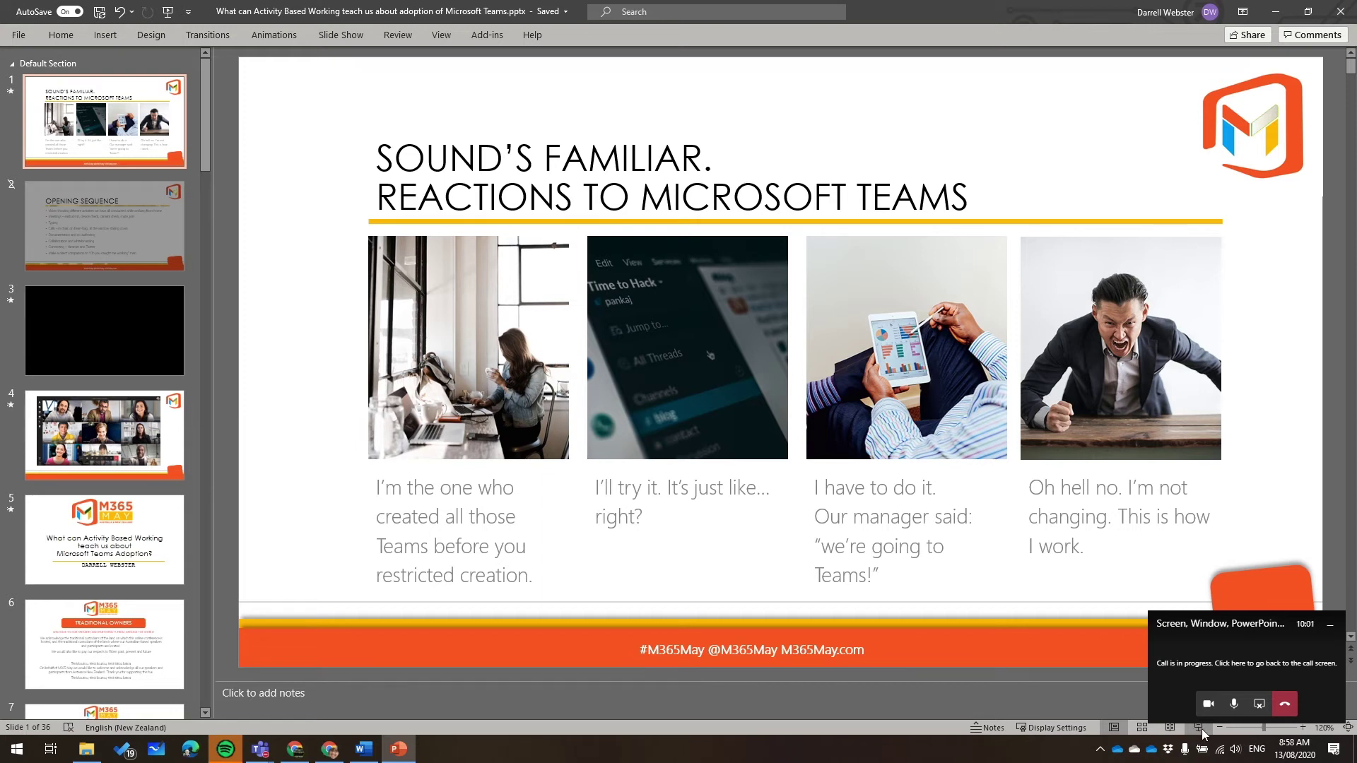
Set the presentation's slide show monitor to Primary Monitor
click(435, 37)
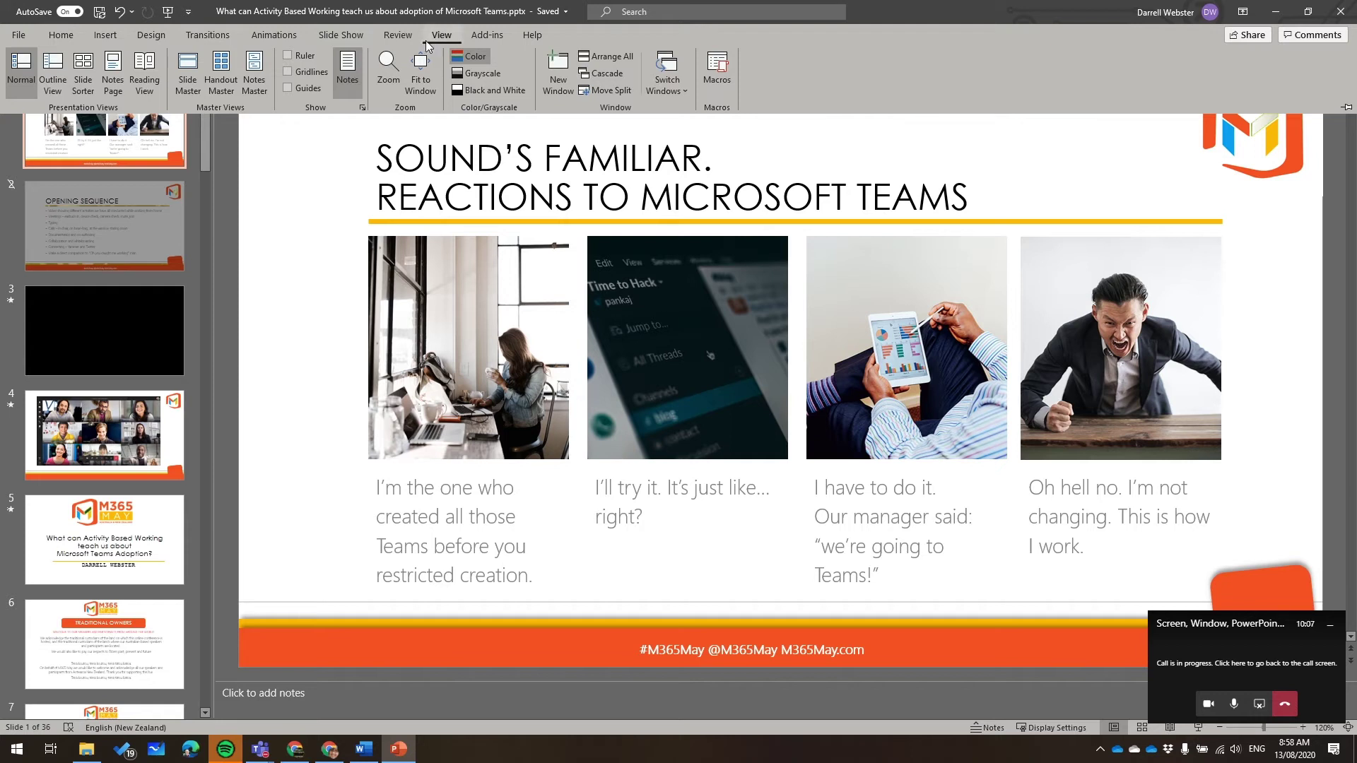
click(329, 36)
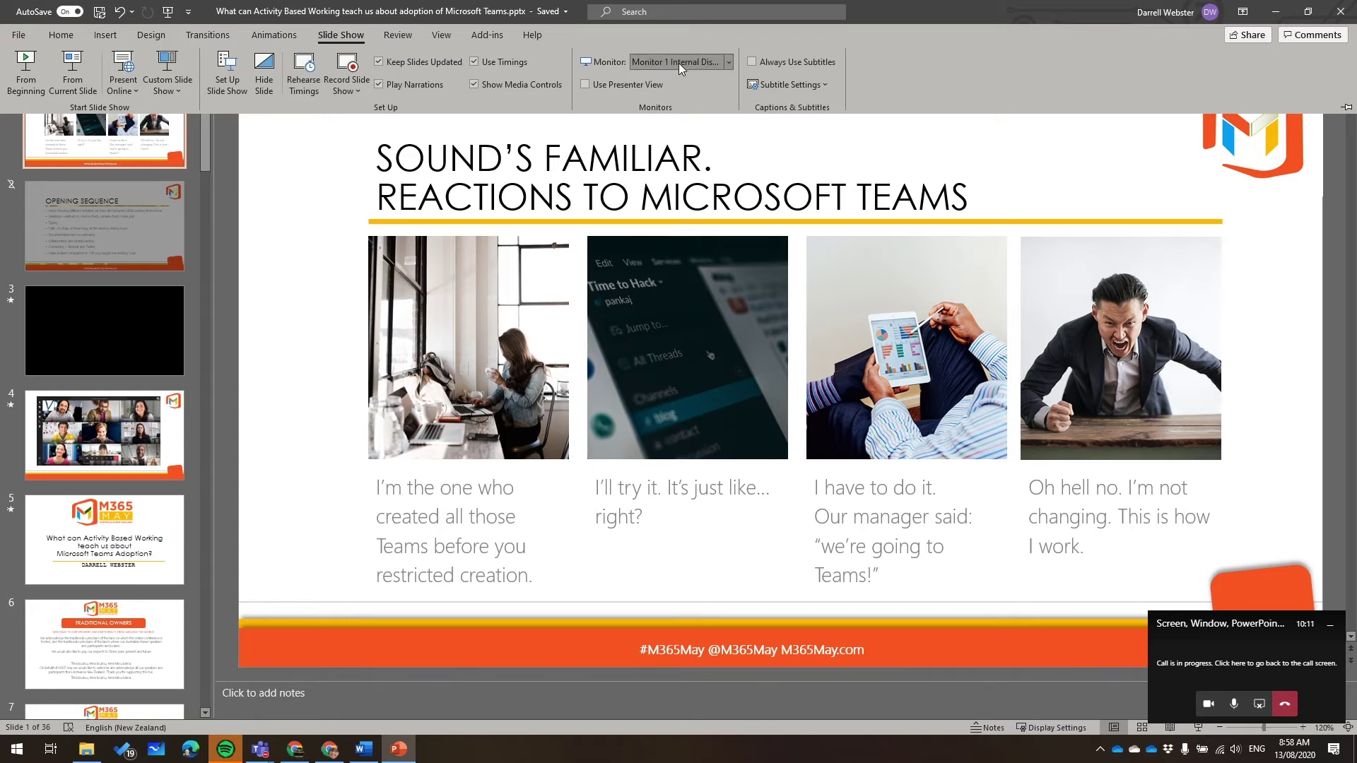
click(711, 64)
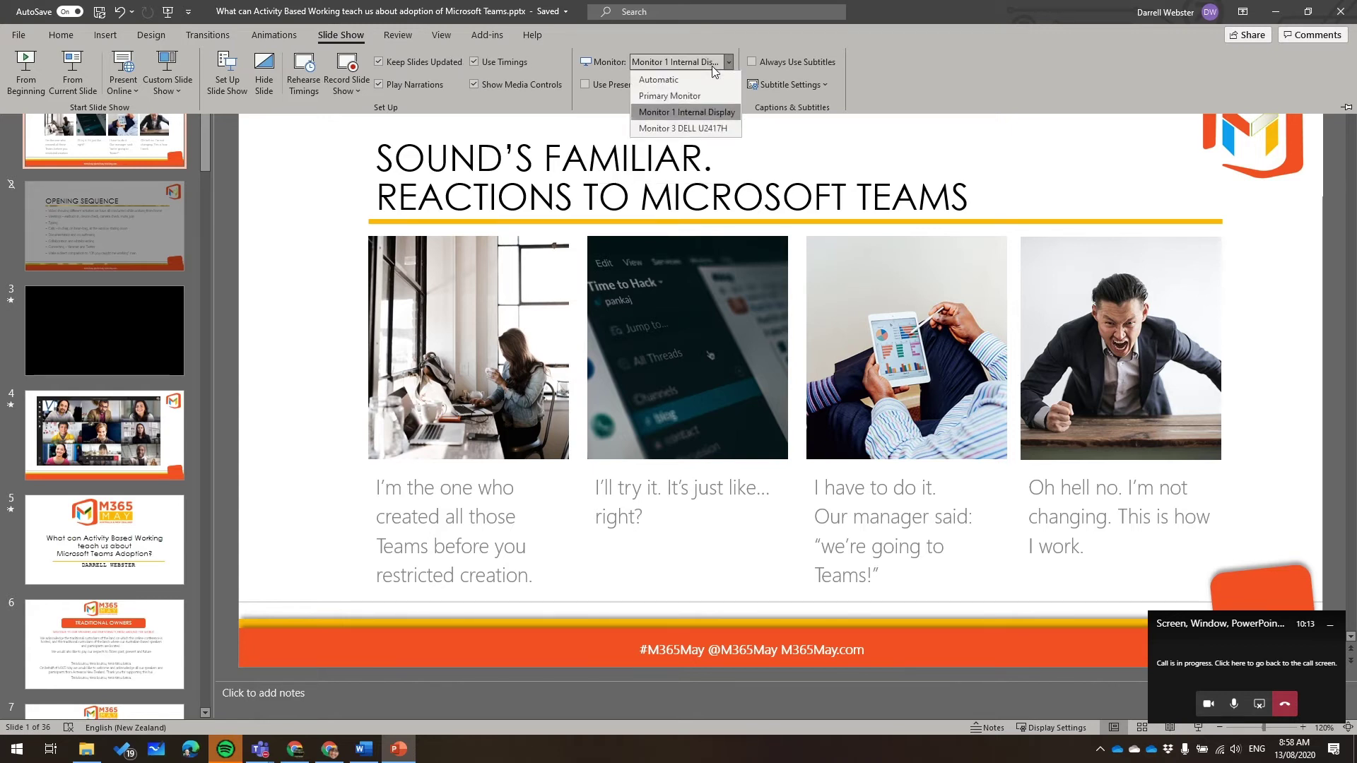
click(690, 96)
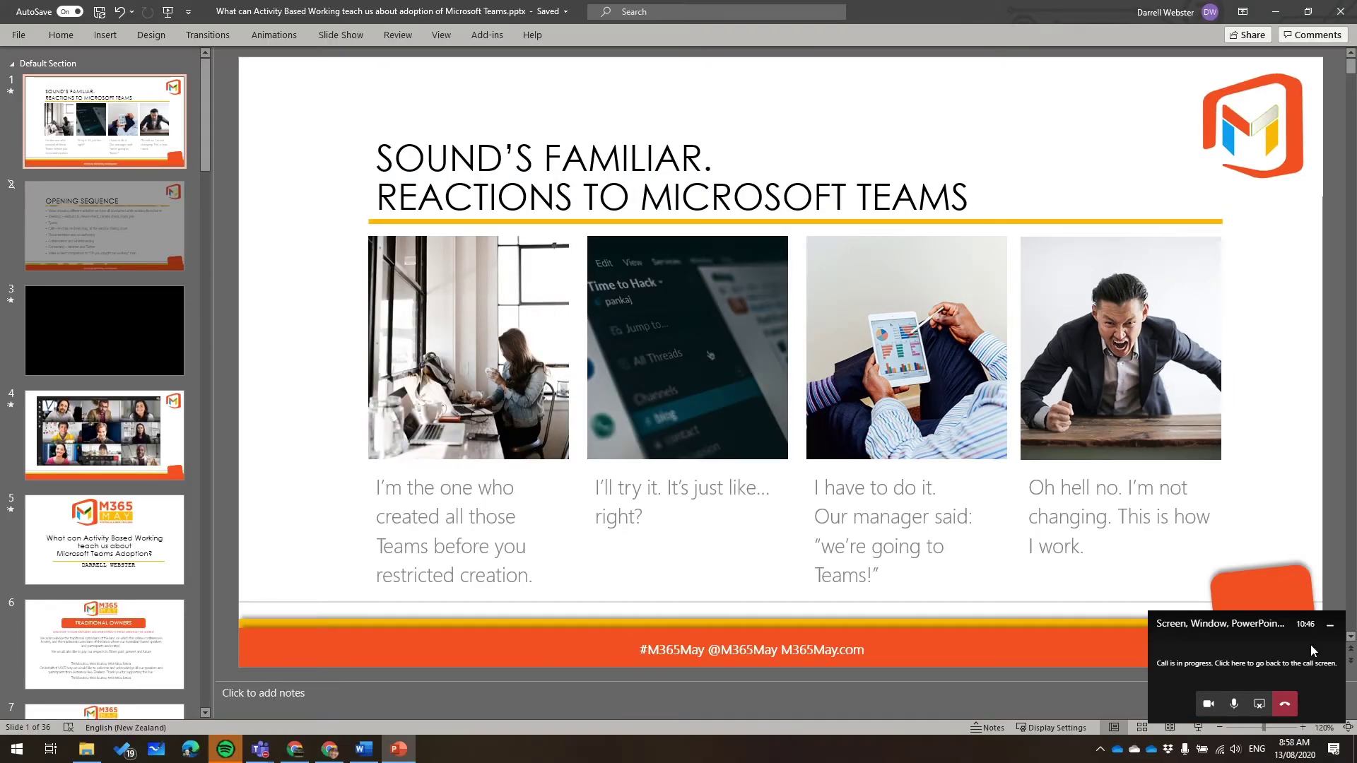
Stop sharing the PowerPoint window and present the "What can Activity Based" PowerPoint file directly in the maximized meeting
click(1258, 702)
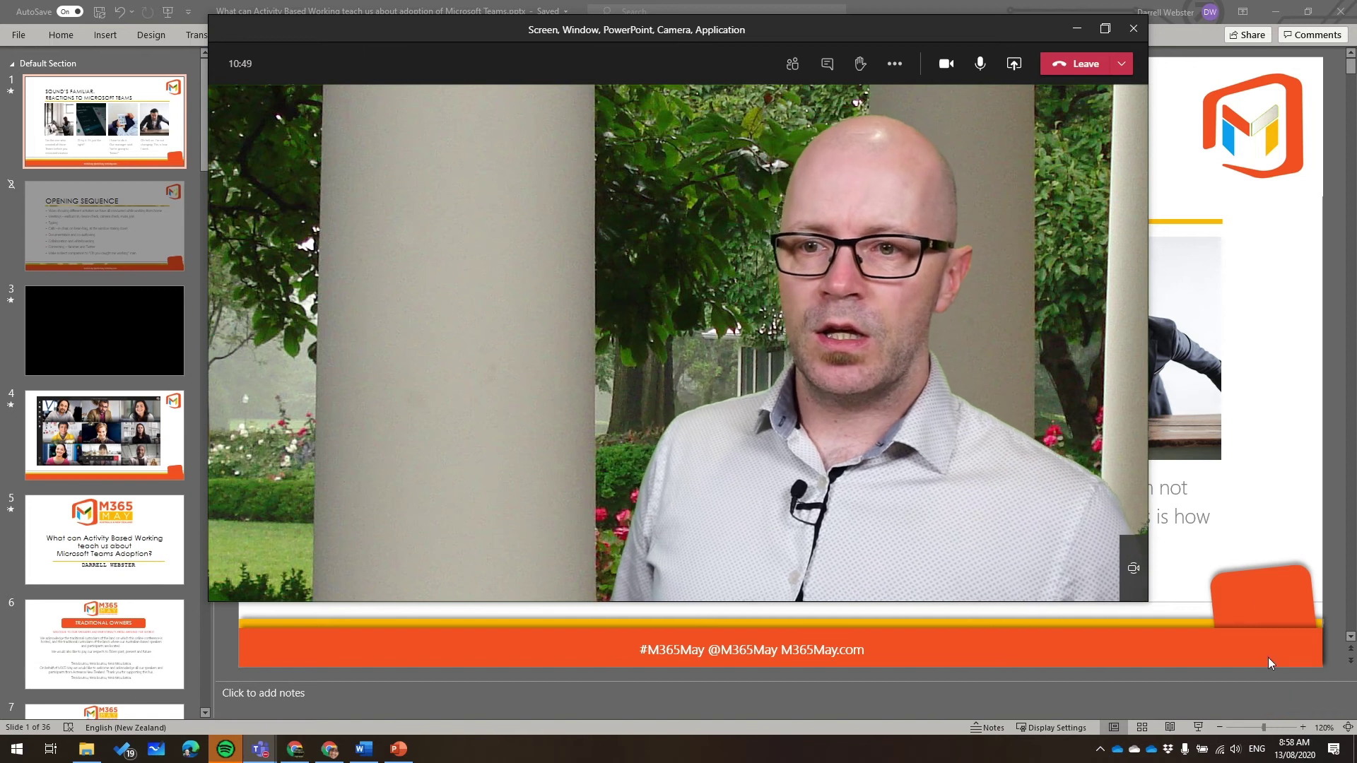
click(1104, 29)
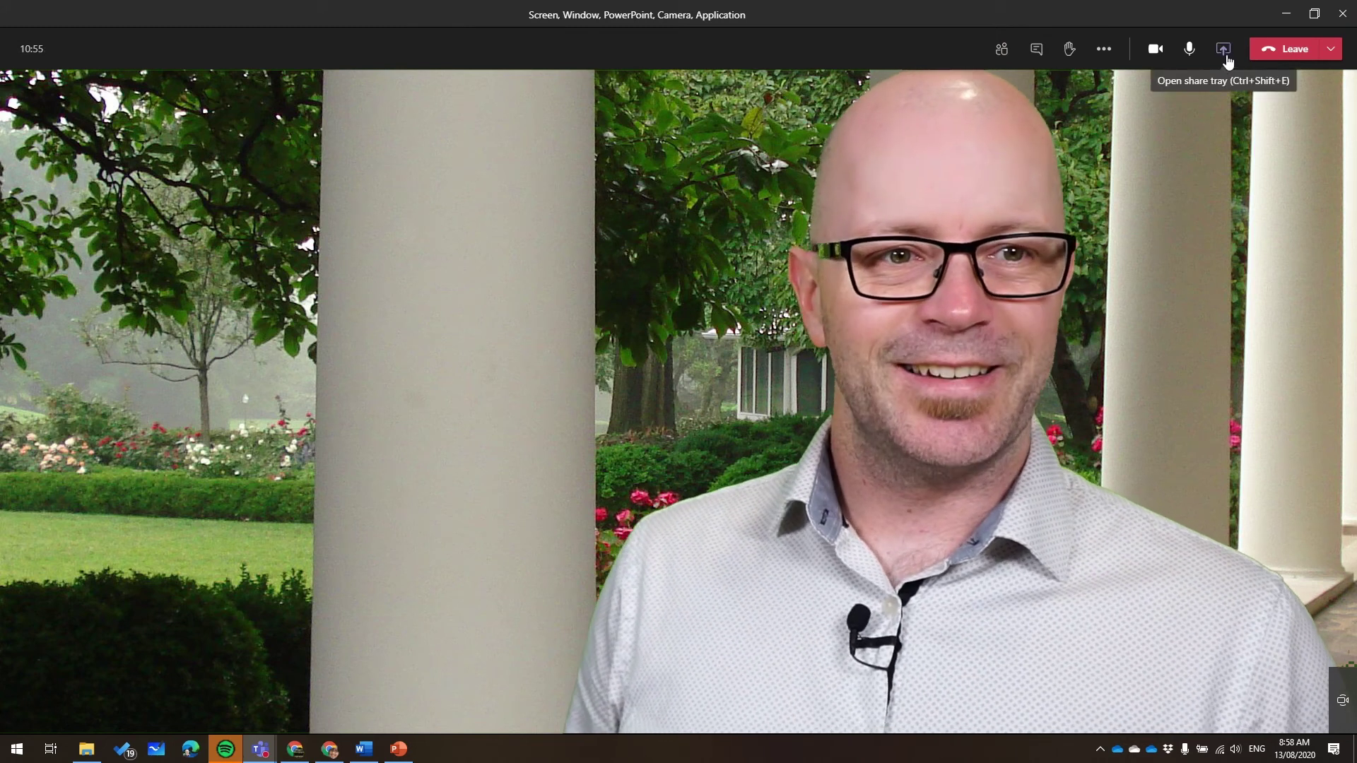
click(1227, 61)
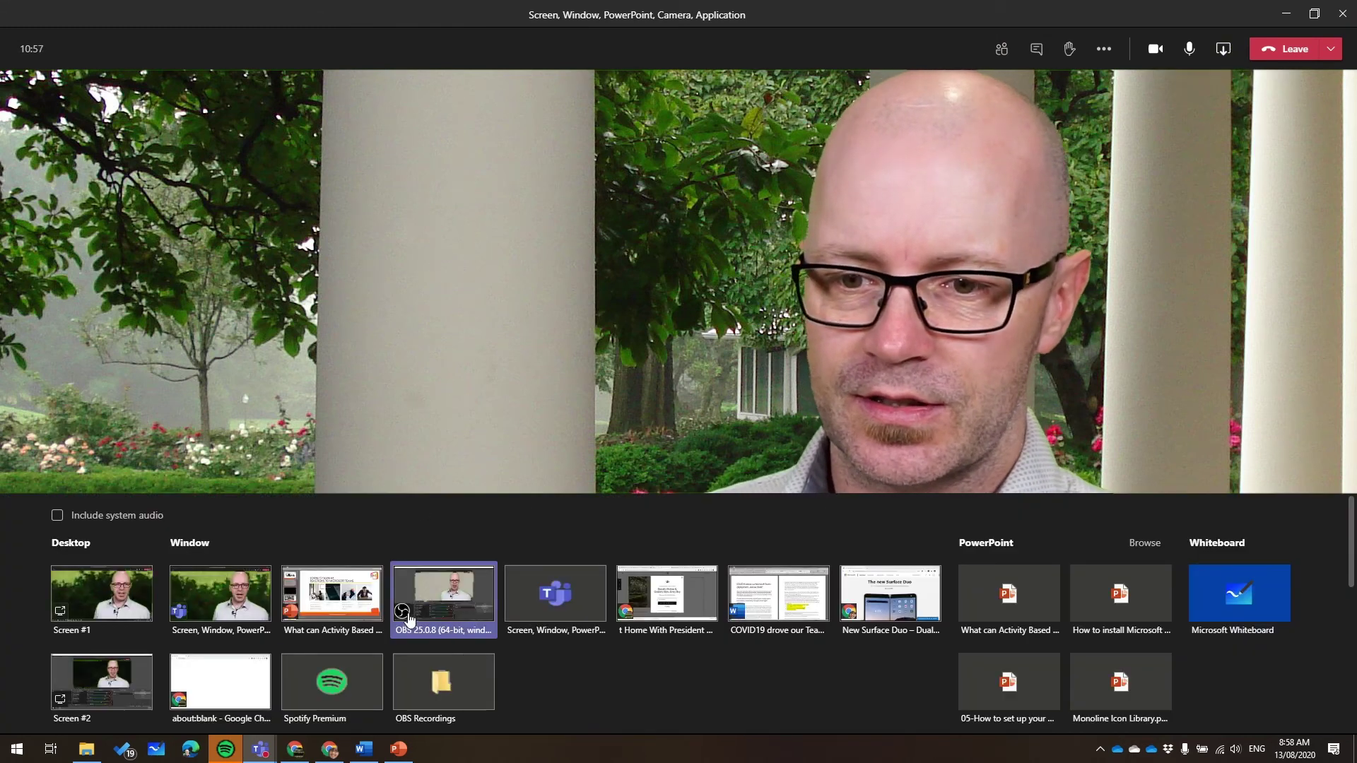
click(1022, 599)
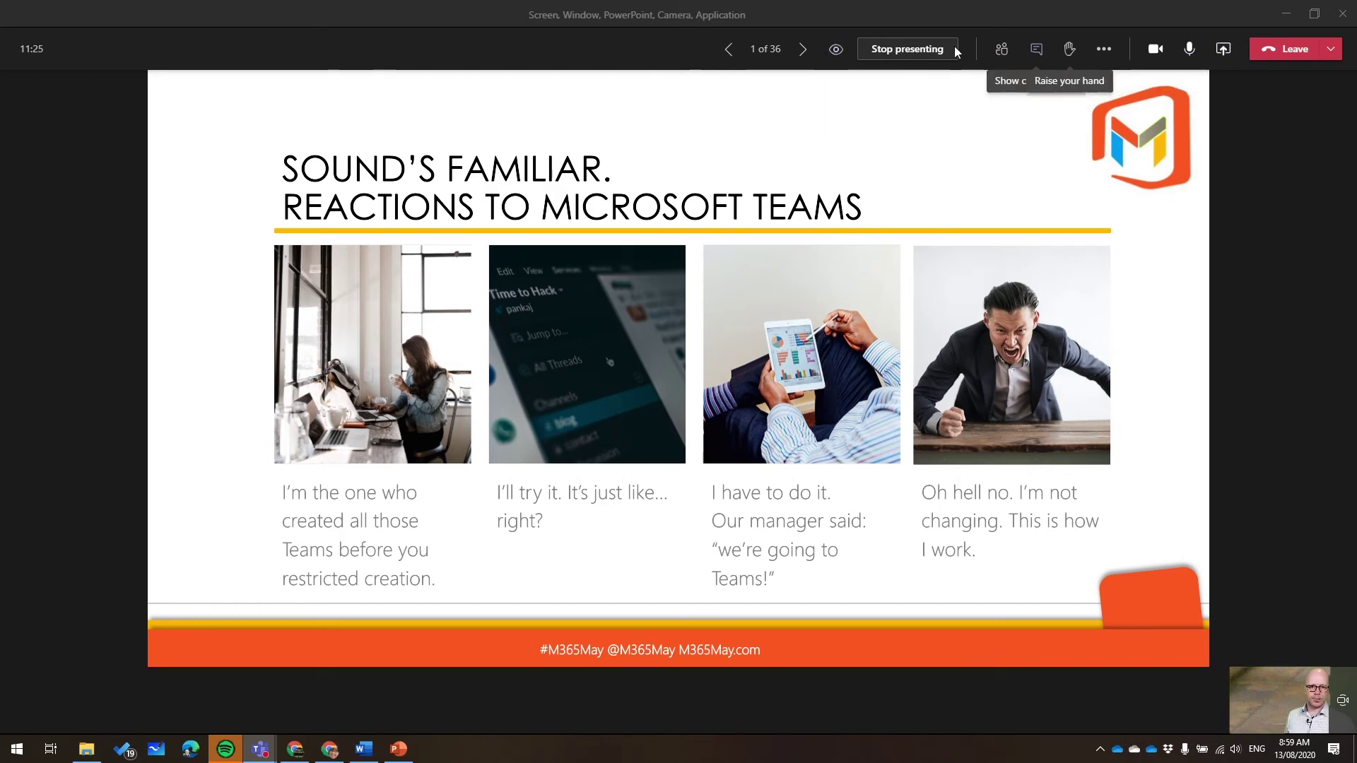
Stop presenting the PowerPoint file and share Microsoft Whiteboard in the meeting
click(912, 49)
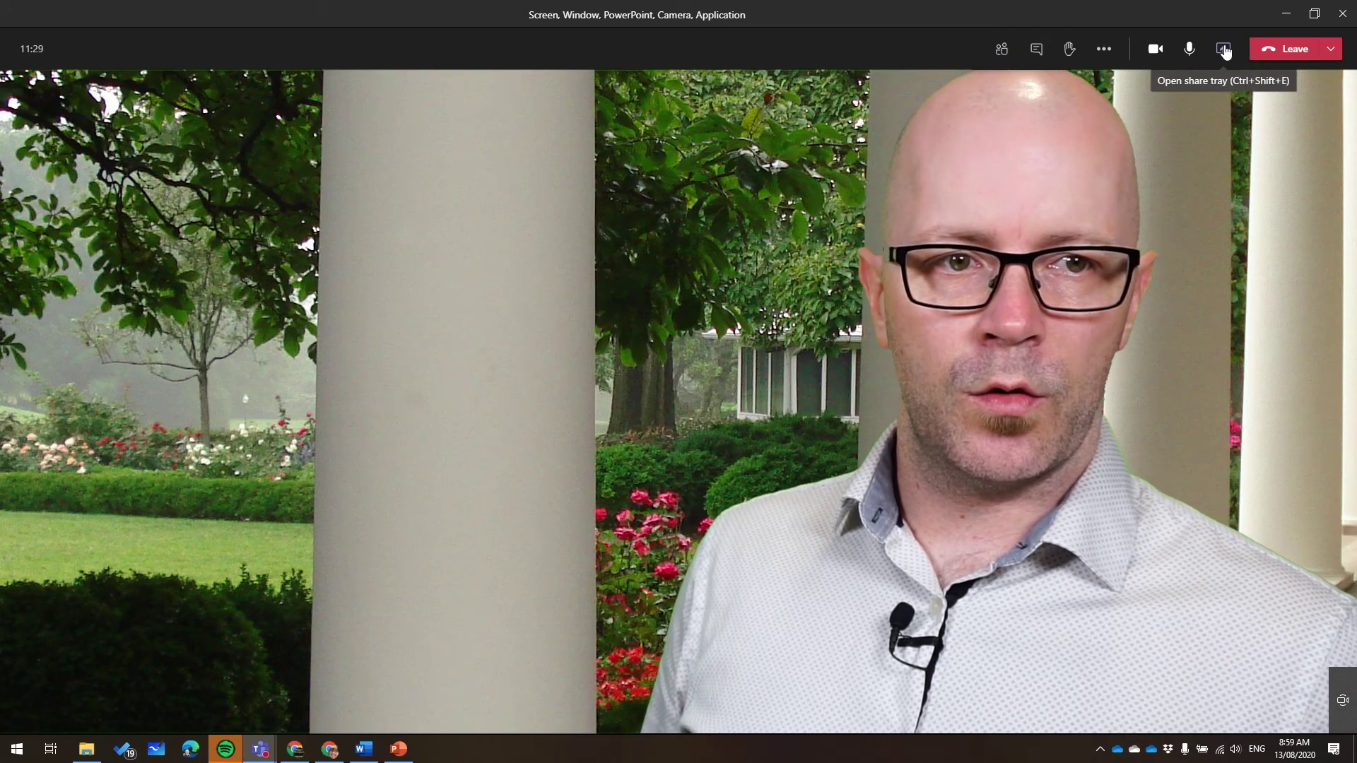
click(1223, 49)
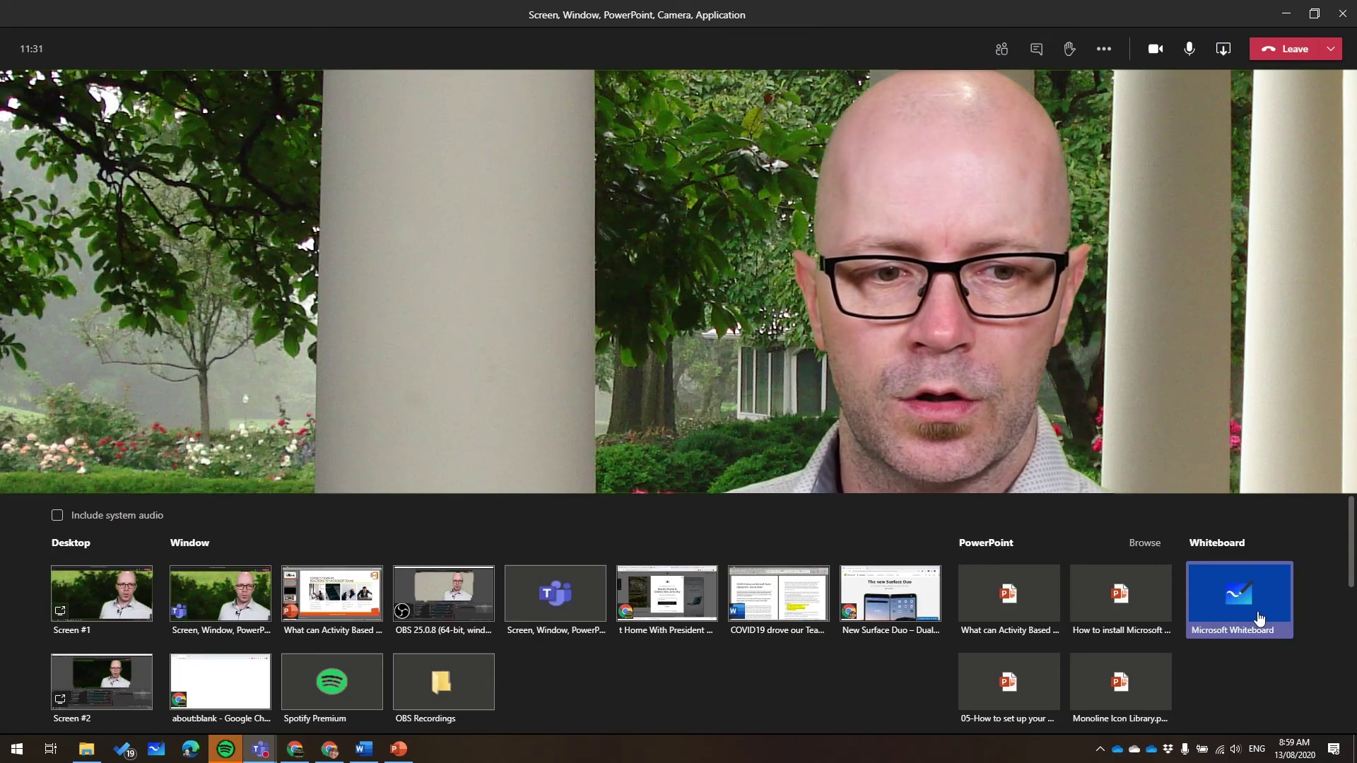
click(1258, 618)
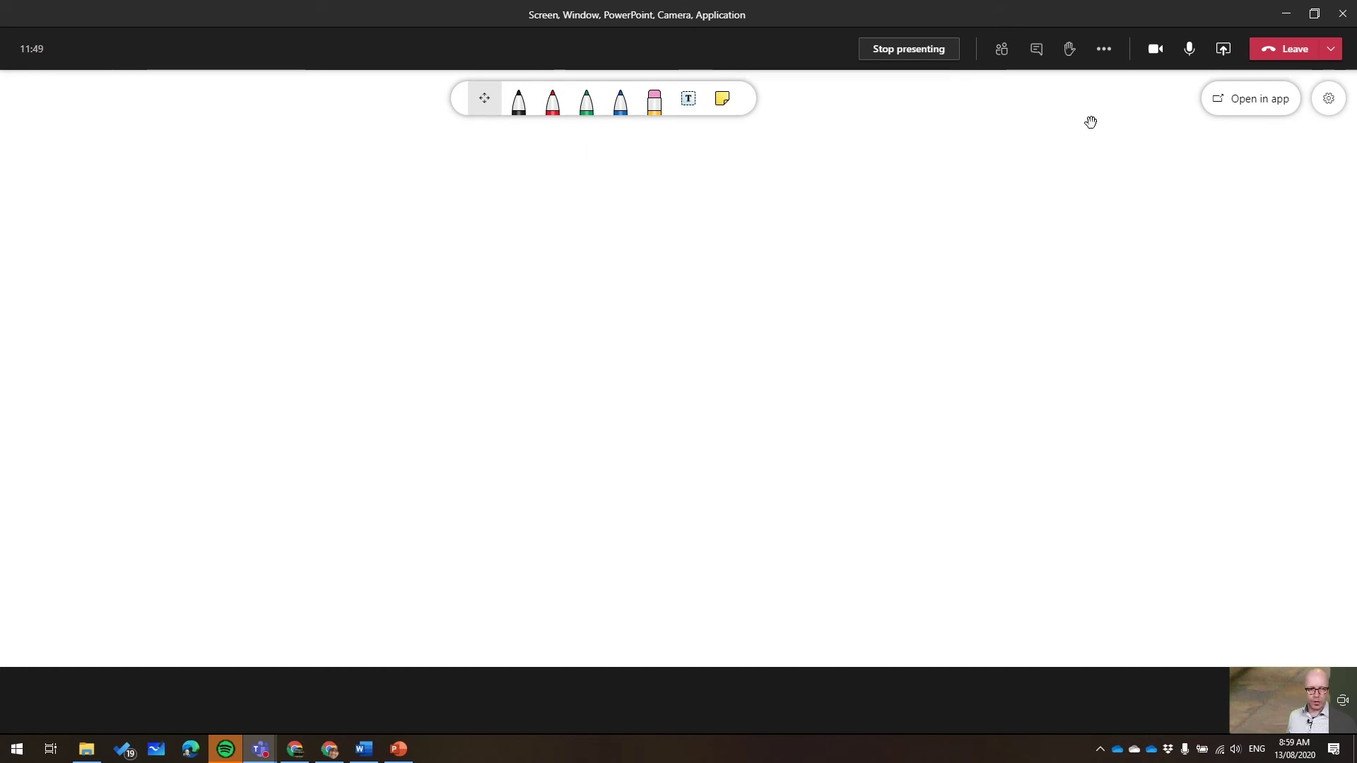
Add two sticky notes reading "thought" and "idea" to the whiteboard and place them side by side
click(720, 101)
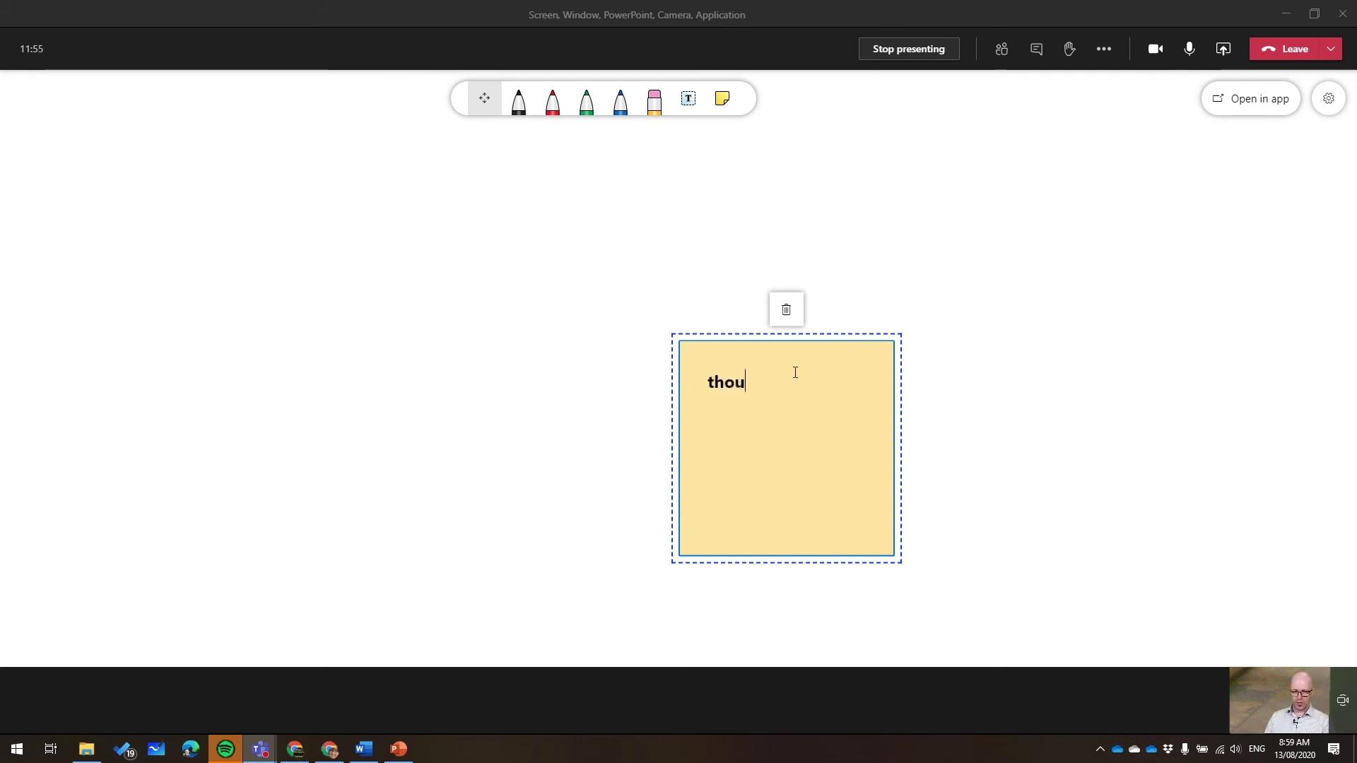
click(885, 312)
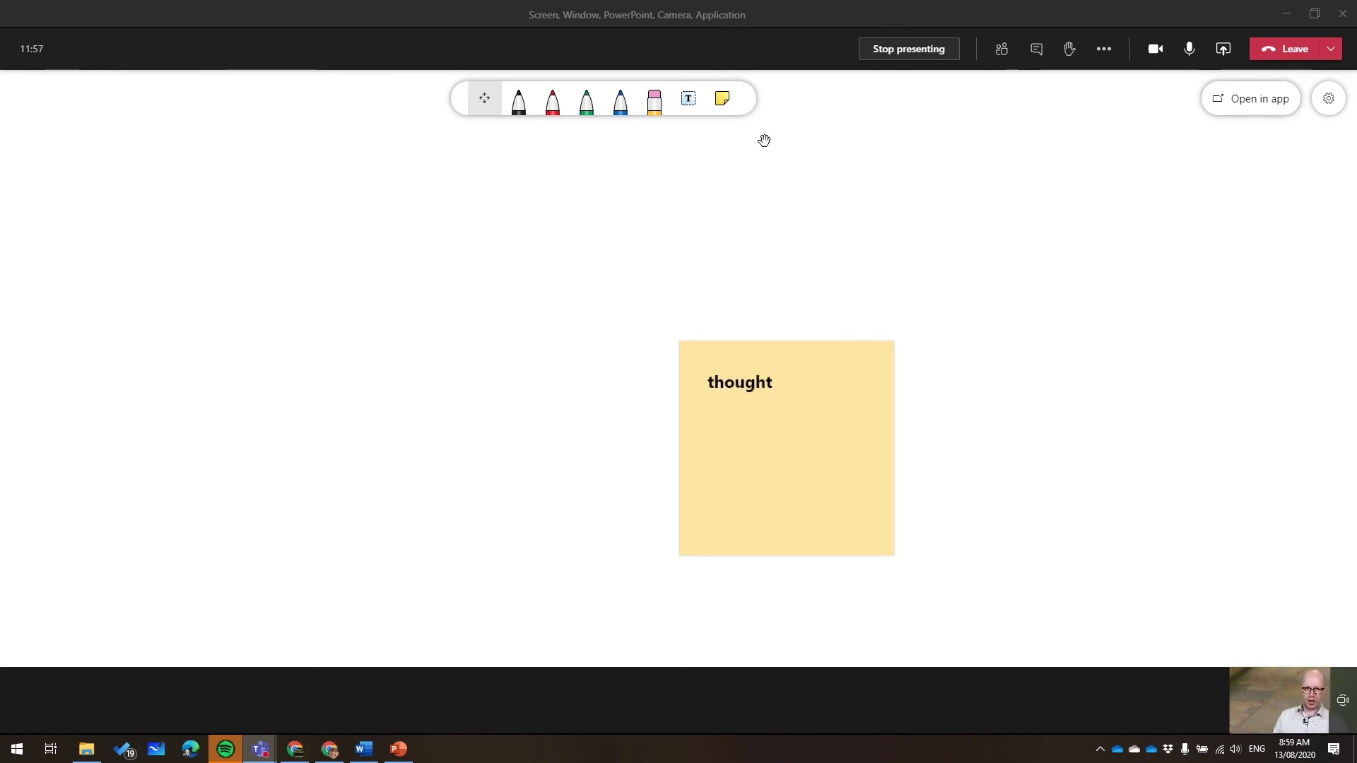
click(723, 102)
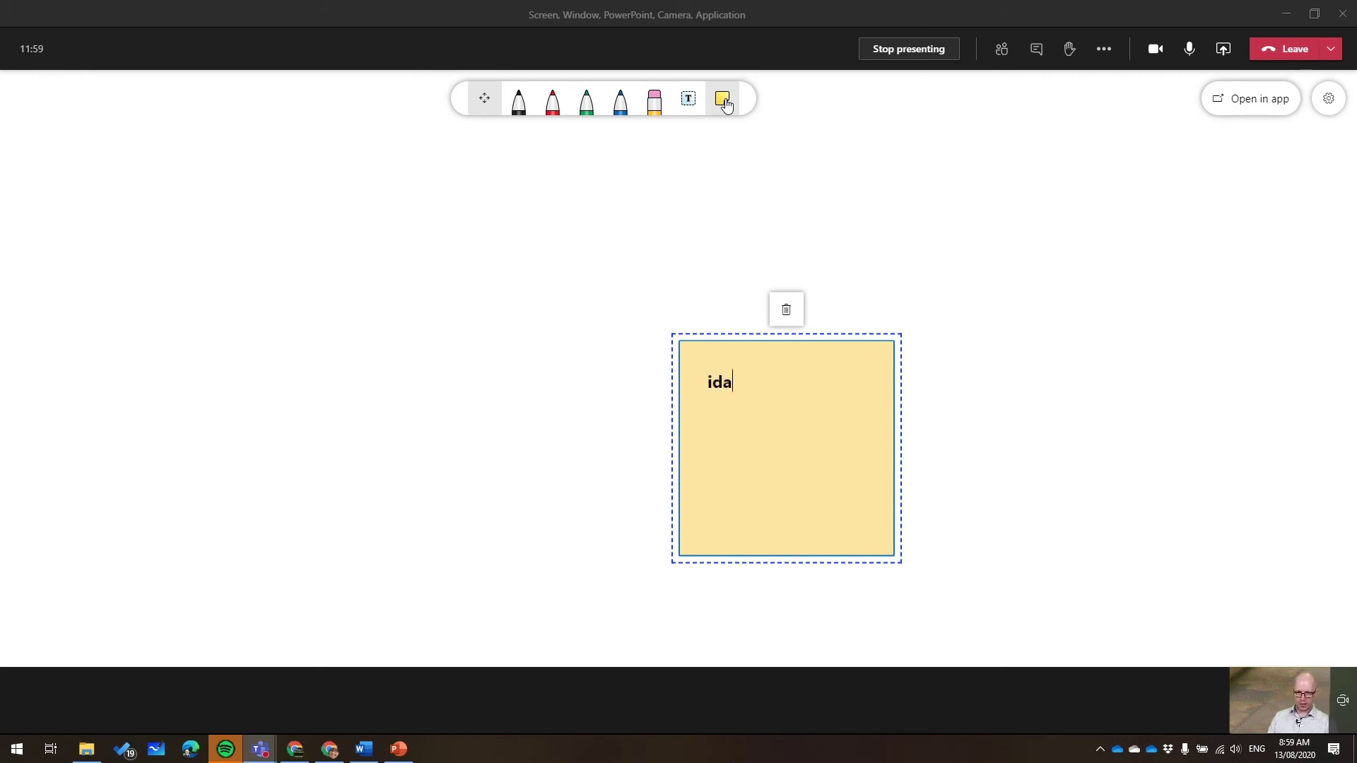
click(859, 521)
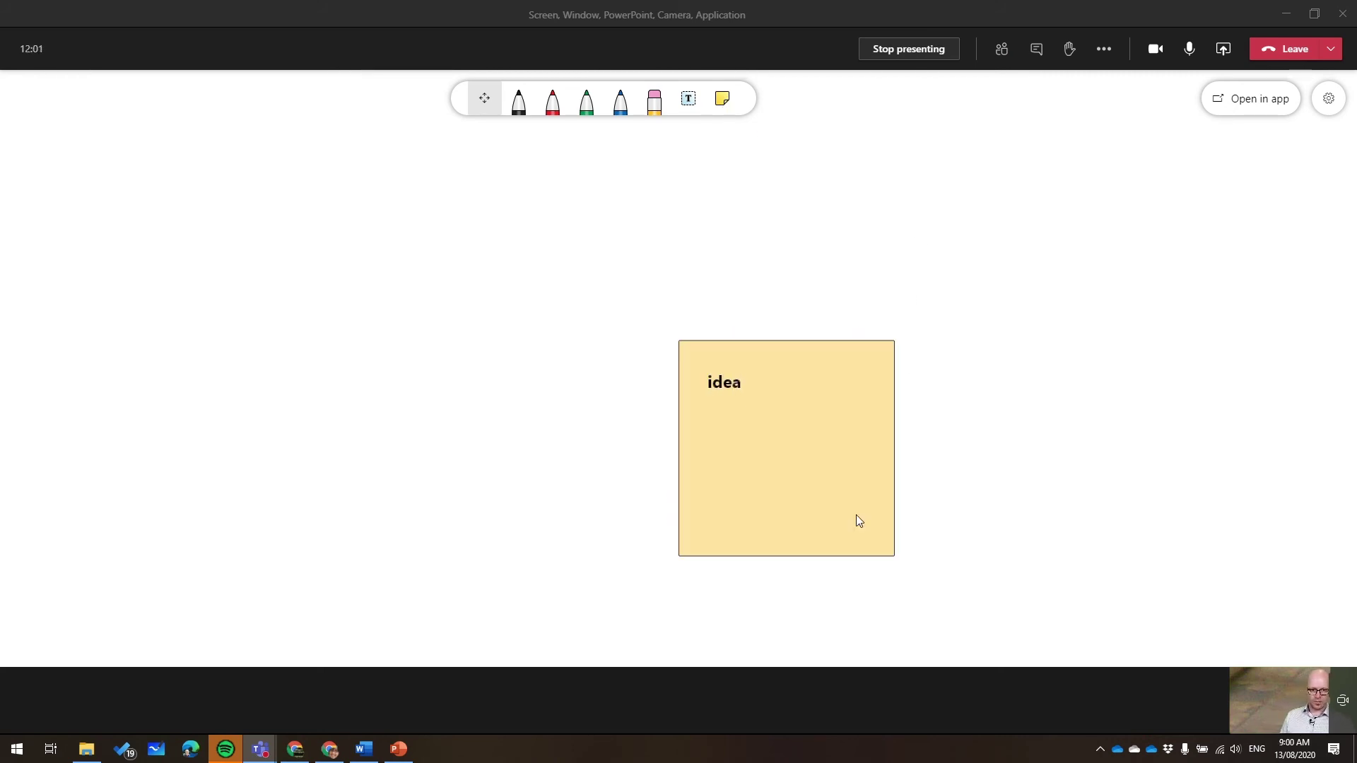
drag(803, 494, 1045, 490)
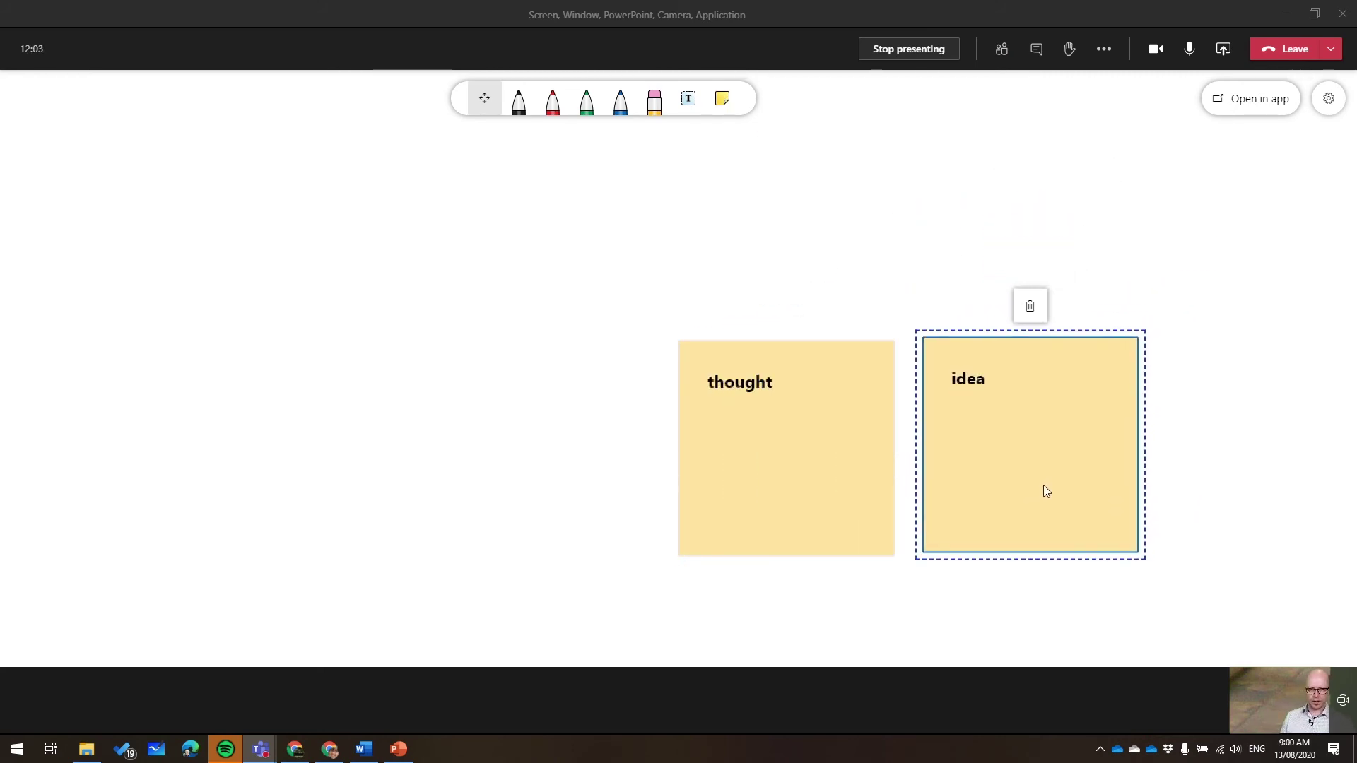
Draw a green freehand loop around the "thought" note and add a text box reading "Improvements"
click(586, 101)
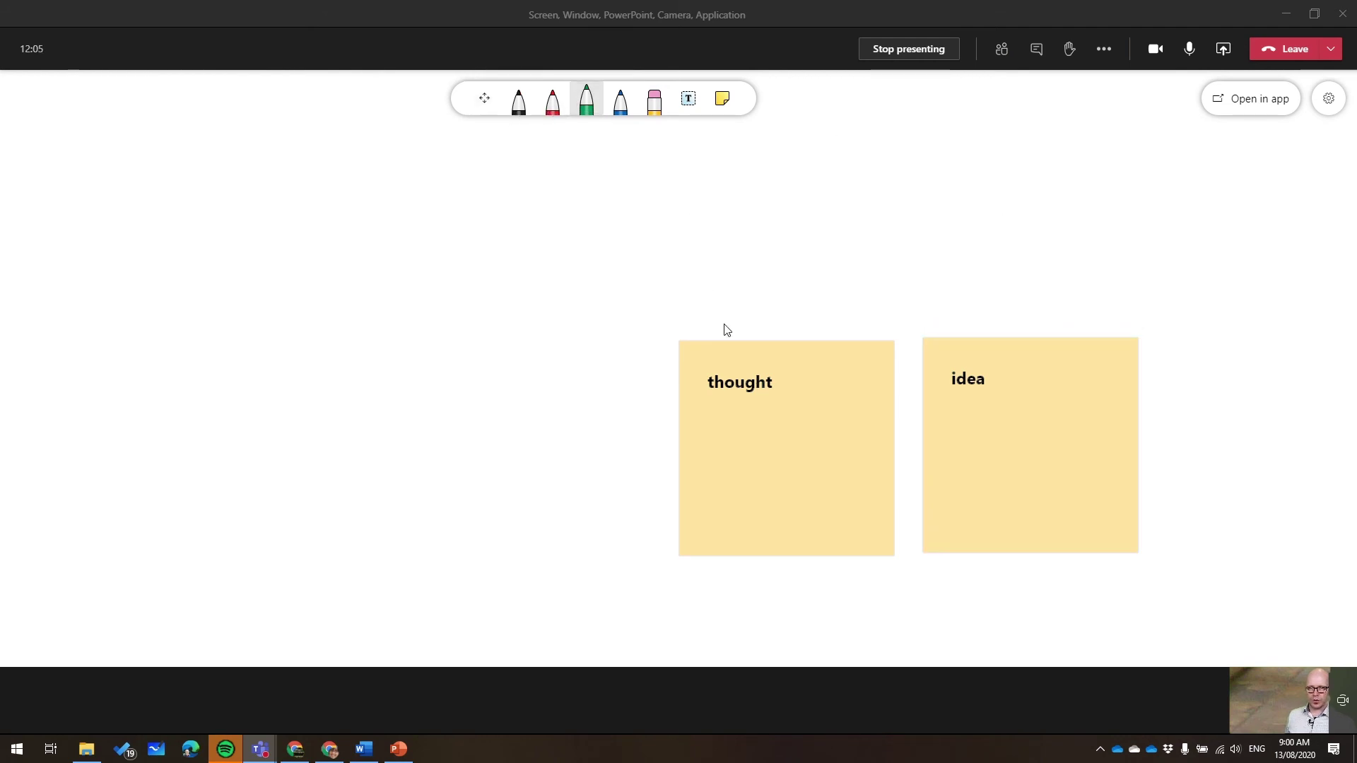
drag(584, 434, 743, 284)
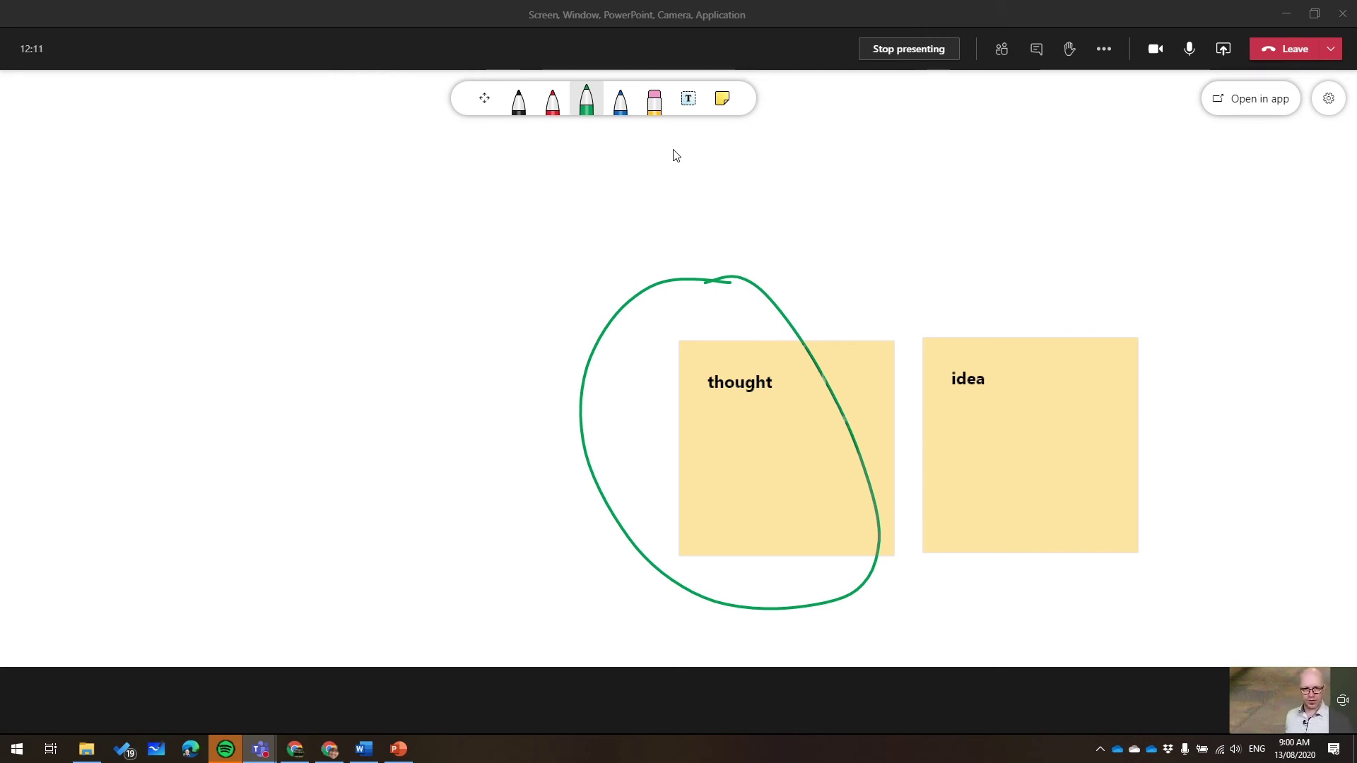
click(692, 103)
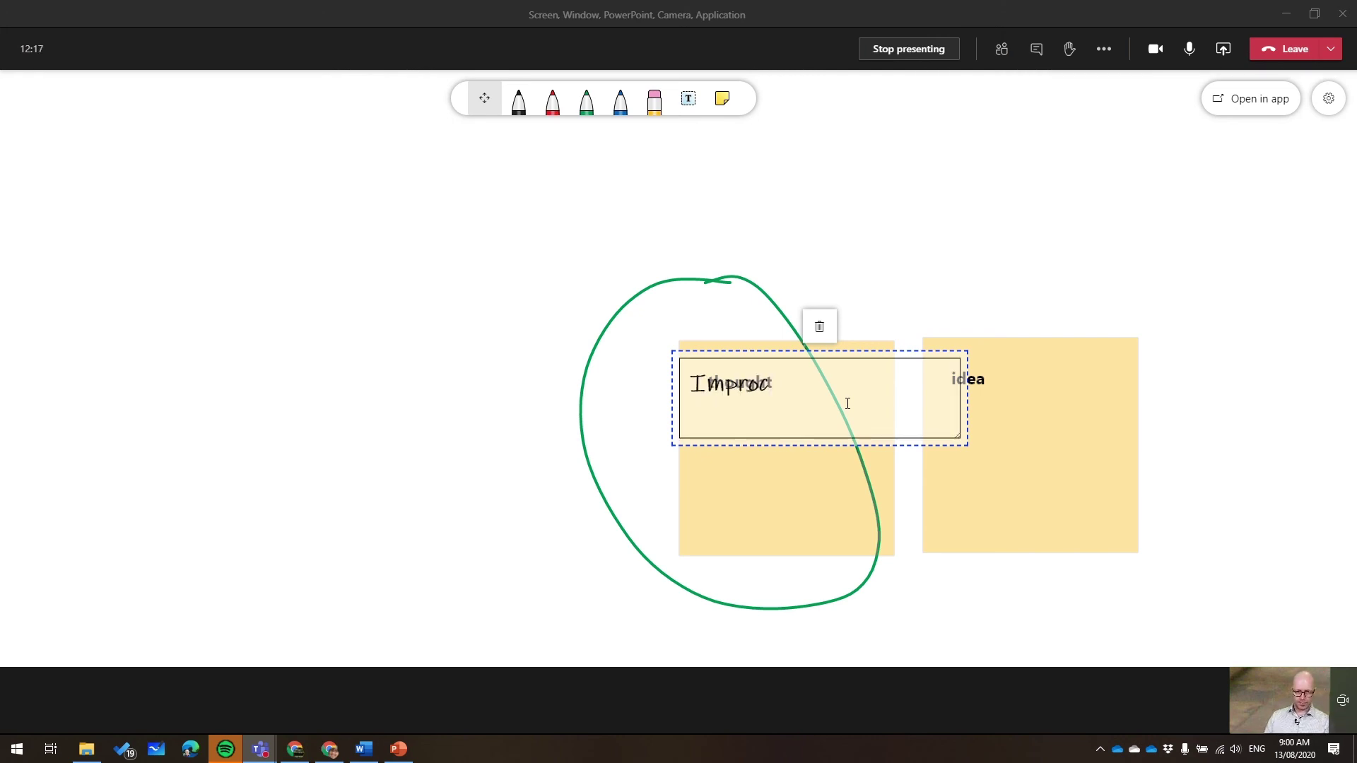
click(889, 380)
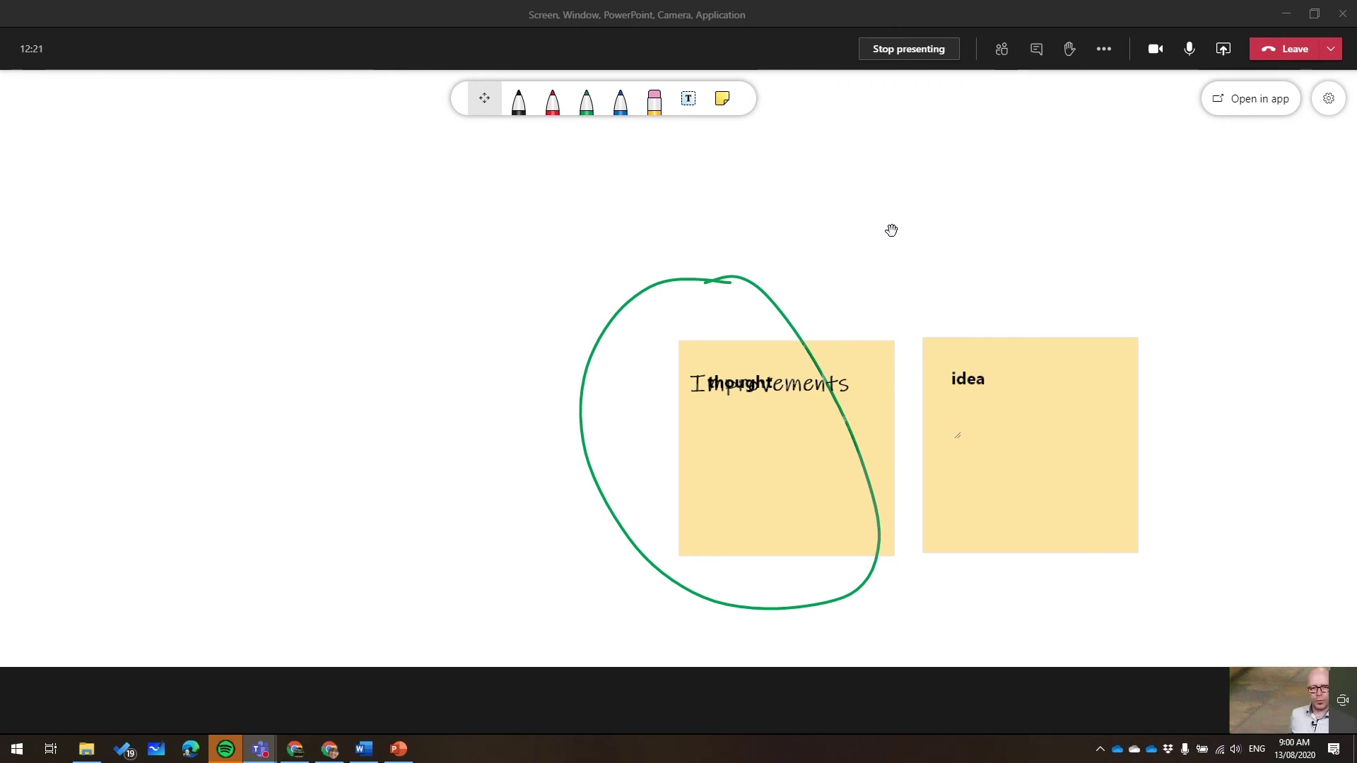
Stop presenting the whiteboard and reopen the meeting's content sharing options
click(1217, 51)
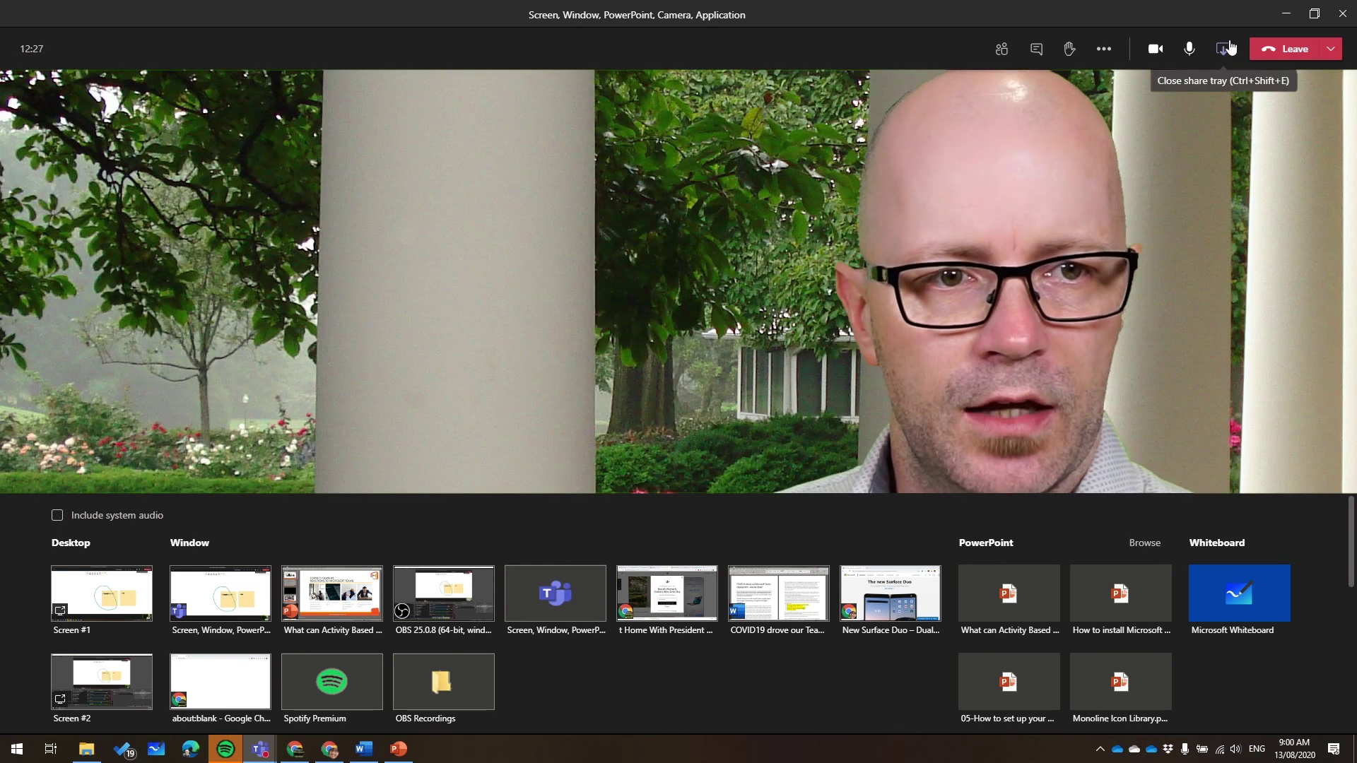
click(1229, 47)
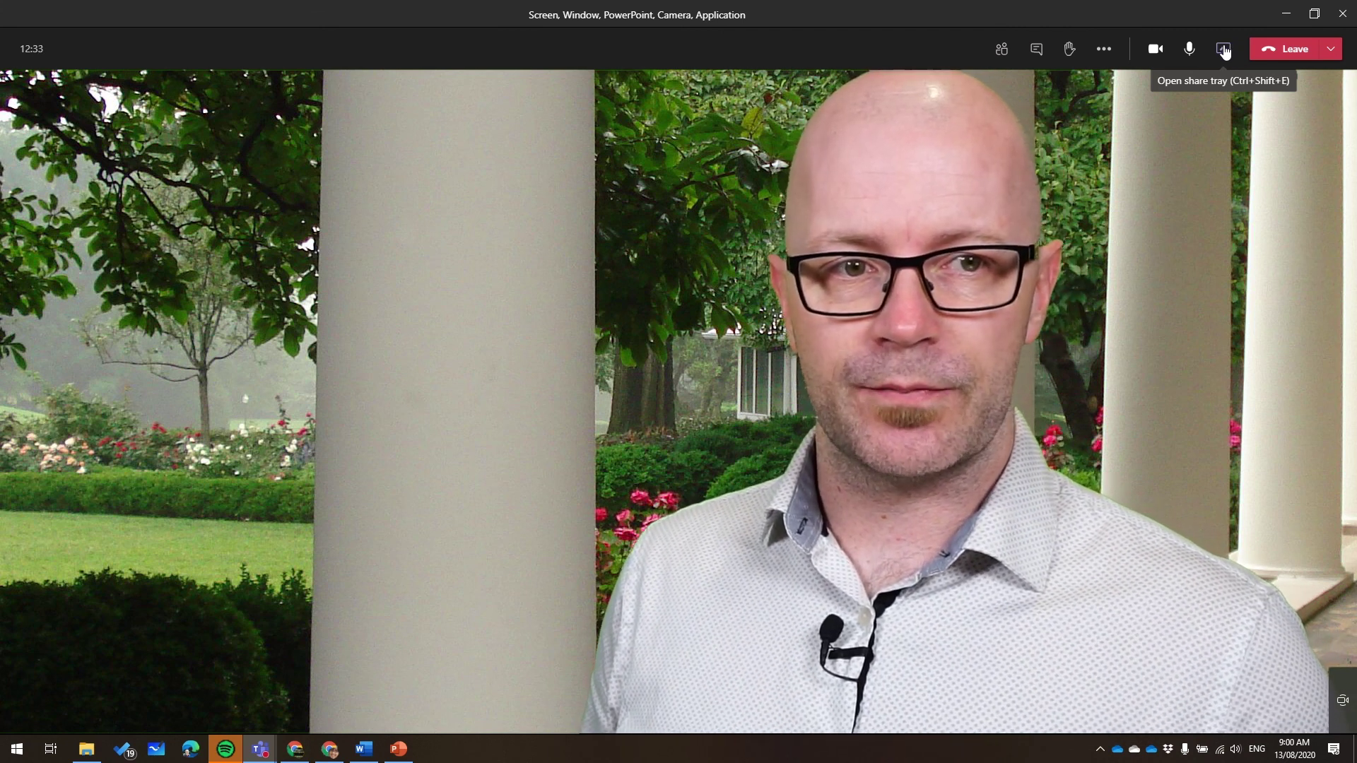
click(1223, 49)
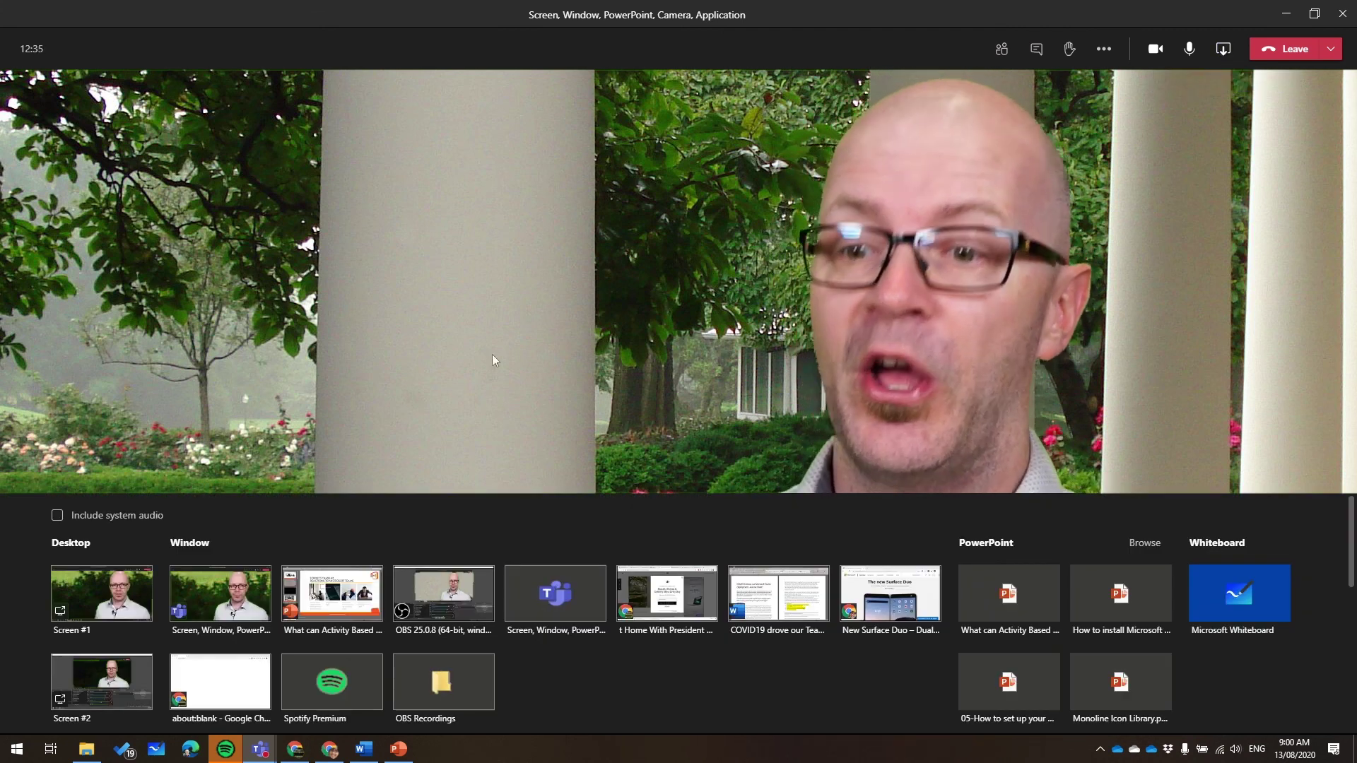